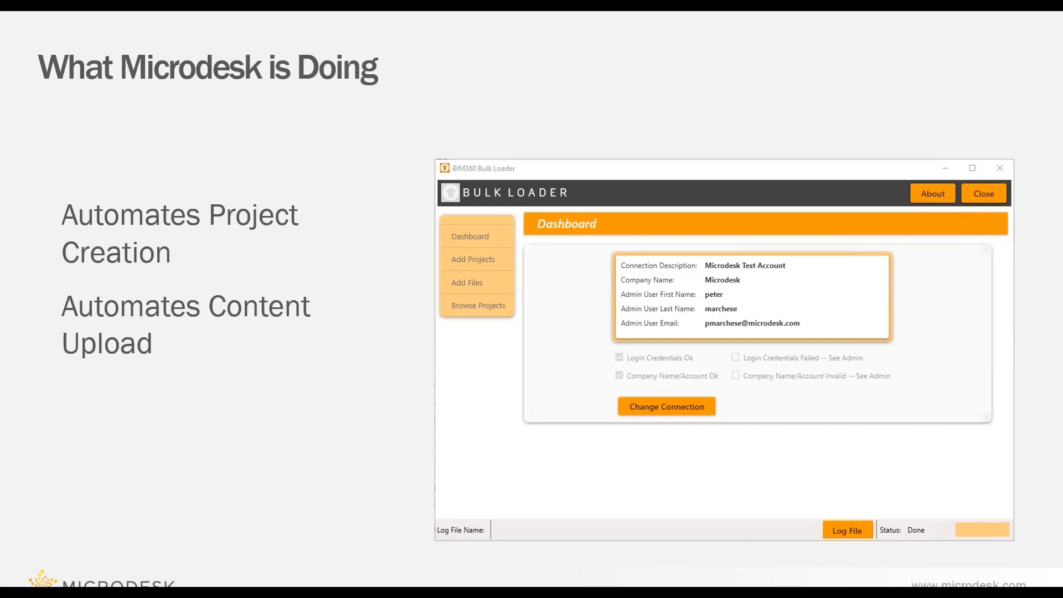
{"action": "key", "text": "Right"}
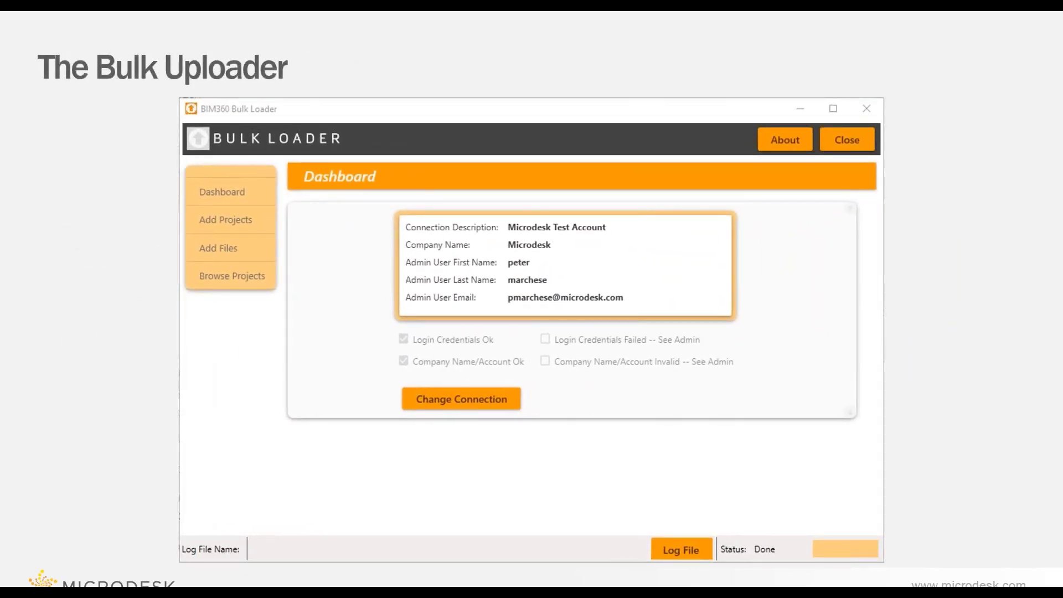
{"action": "key", "text": "Right"}
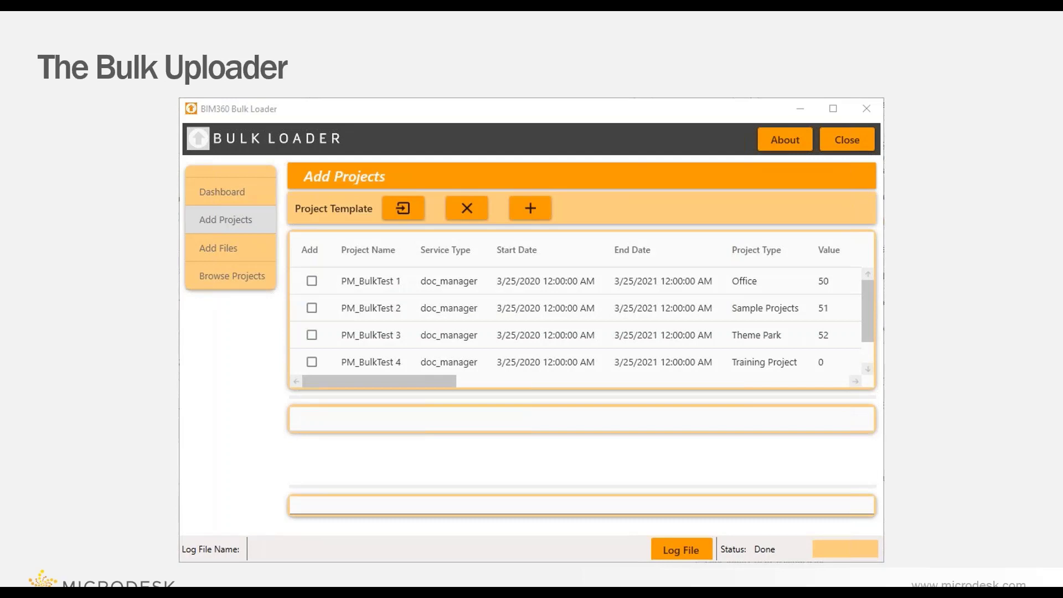
{"action": "key", "text": "Right"}
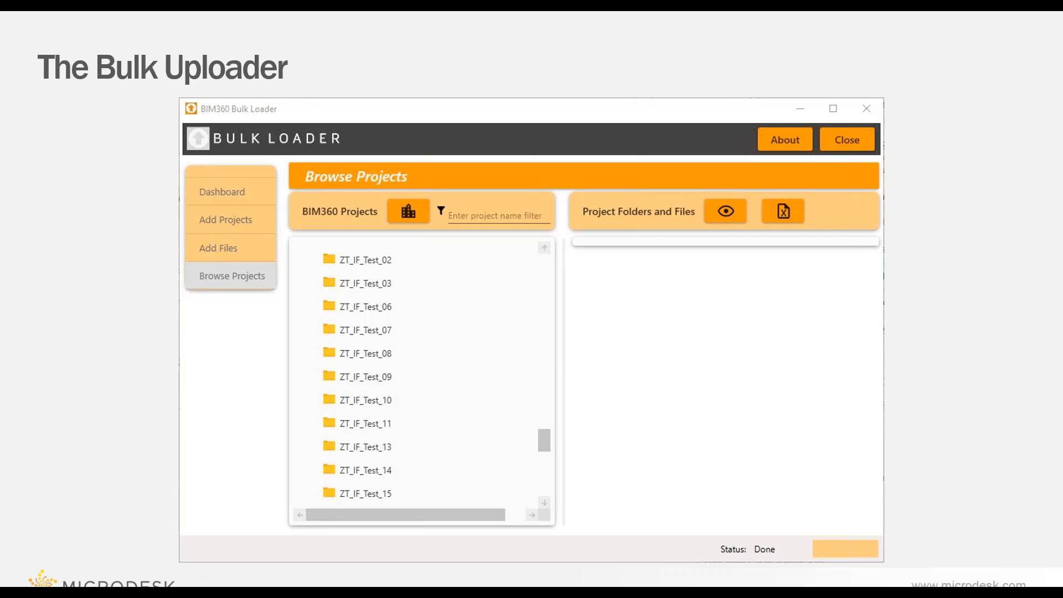
- Switch to the browser and show the BIM 360 Account Admin project directory
{"action": "key", "text": "alt+Tab"}
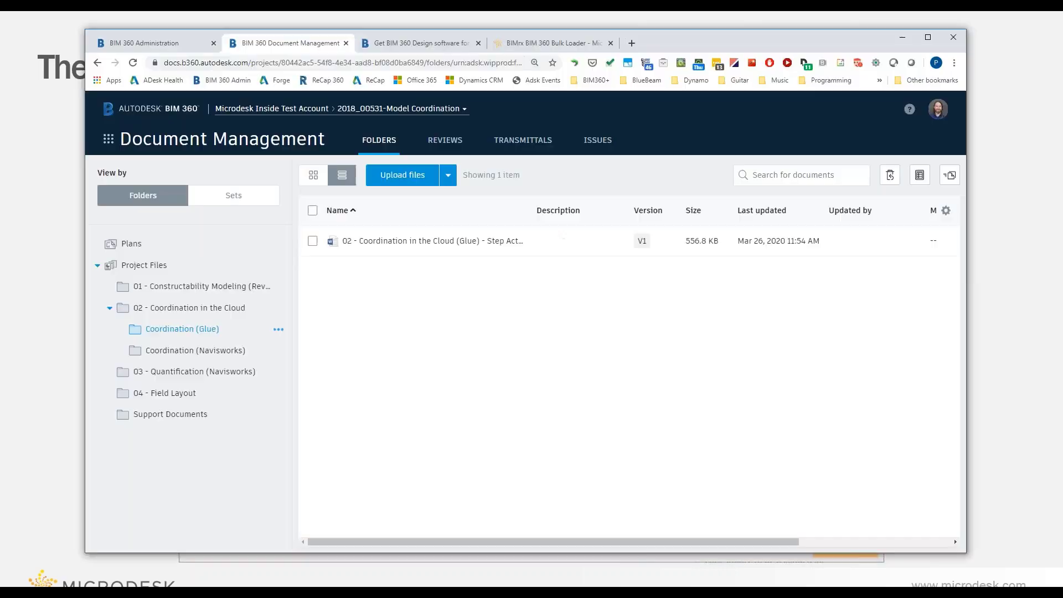
{"action": "left_click", "coordinate": [164, 46]}
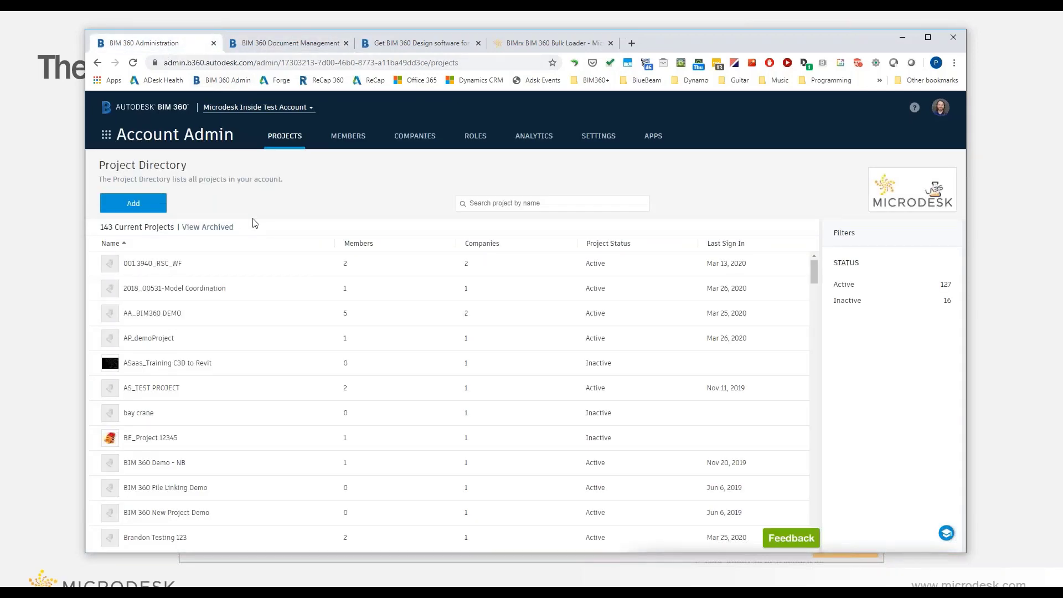
- Examine the fields of the Create Project Profile form for a new project, and cancel it without saving
{"action": "left_click", "coordinate": [145, 203]}
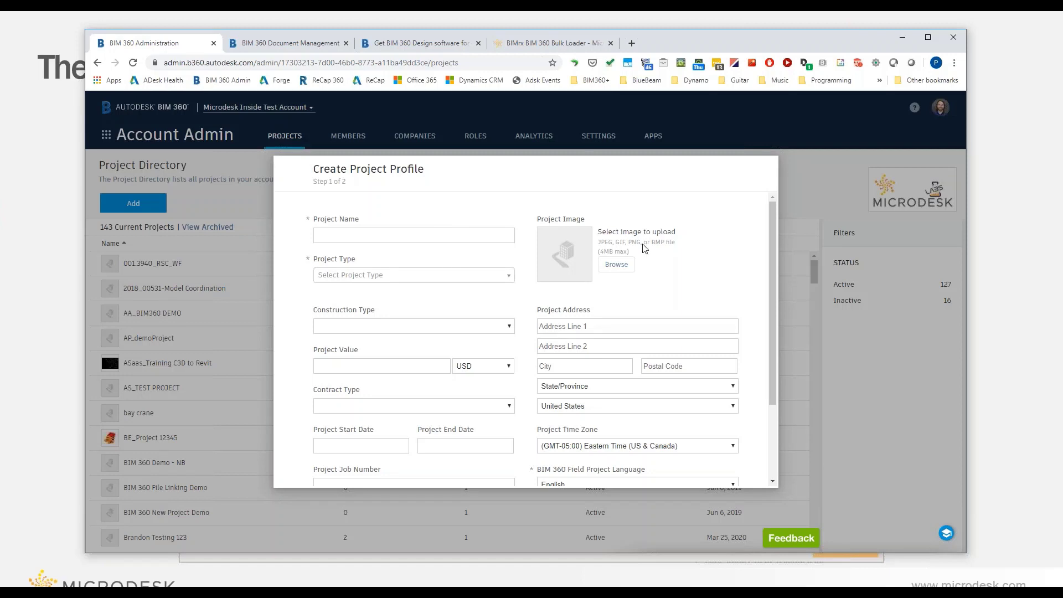
{"action": "scroll", "coordinate": [640, 296], "scroll_direction": "down", "scroll_amount": 3}
{"action": "scroll", "coordinate": [640, 295], "scroll_direction": "up", "scroll_amount": 3}
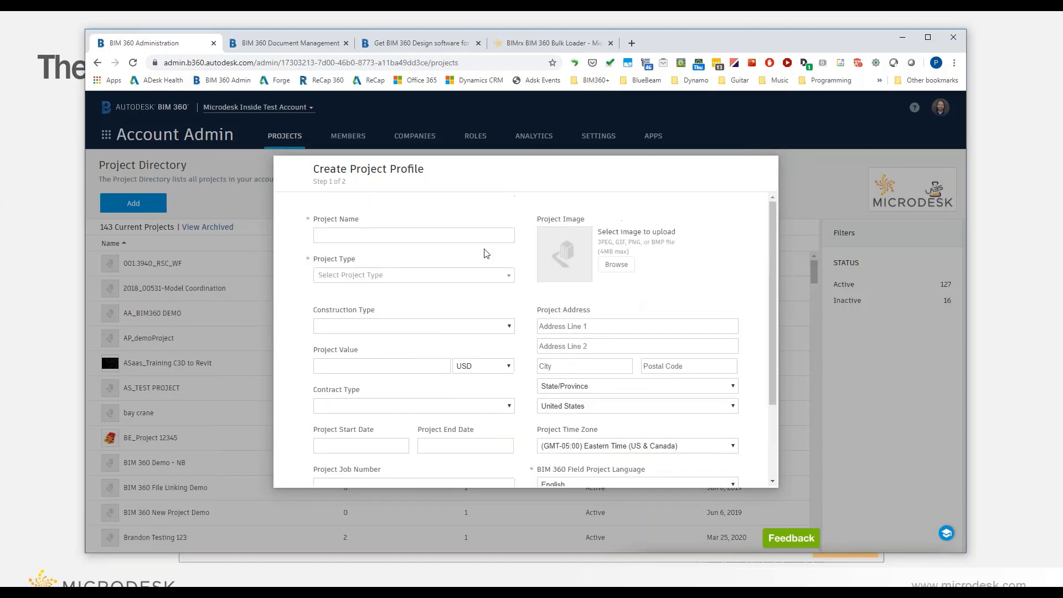
{"action": "left_click", "coordinate": [396, 233]}
{"action": "left_click", "coordinate": [427, 219]}
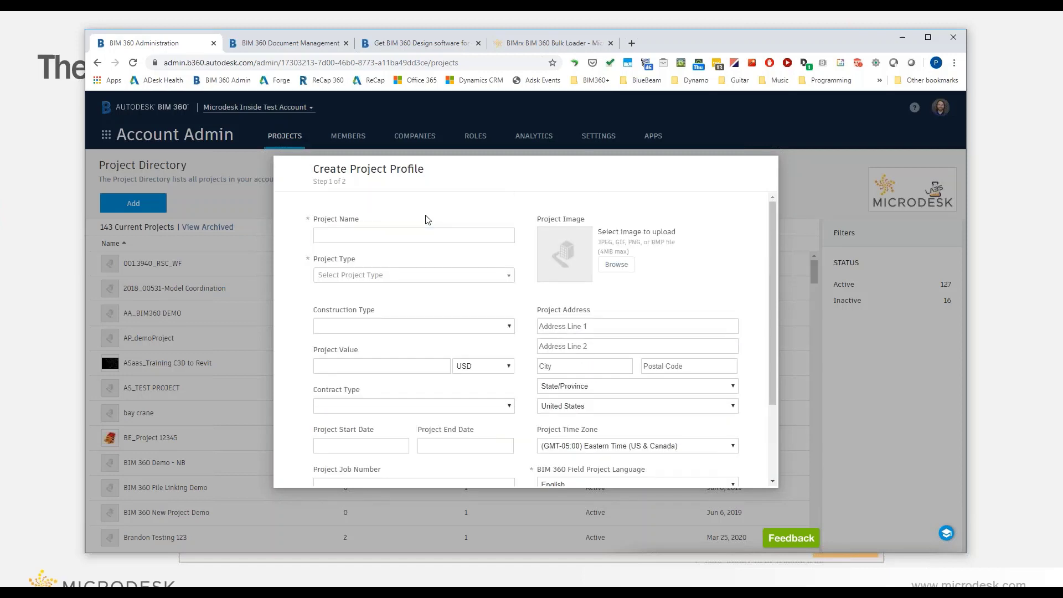
{"action": "left_click", "coordinate": [383, 276]}
{"action": "left_click", "coordinate": [519, 215]}
{"action": "scroll", "coordinate": [558, 288], "scroll_direction": "down", "scroll_amount": 3}
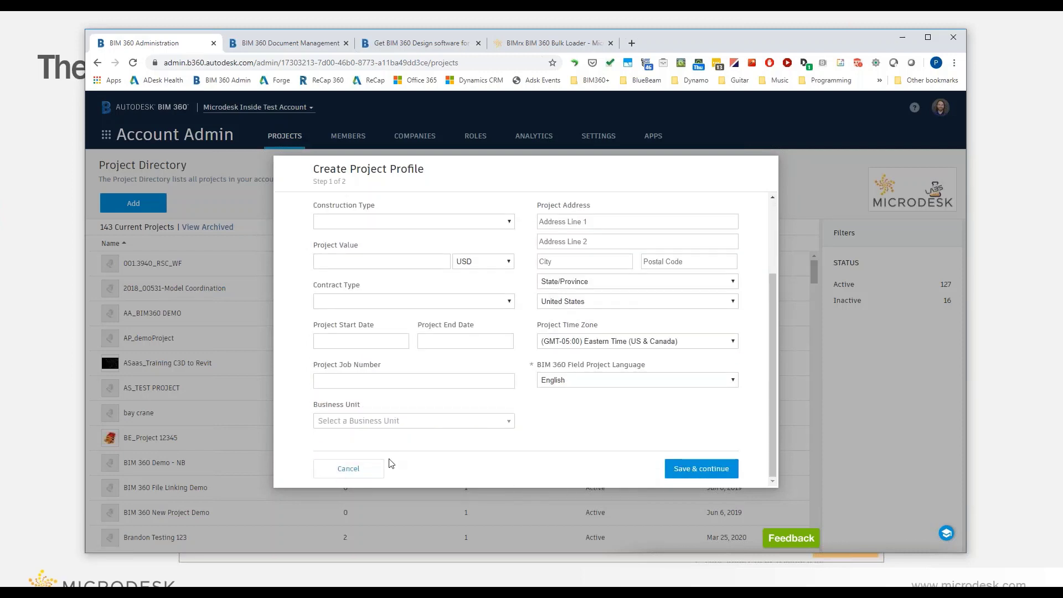
{"action": "left_click", "coordinate": [361, 470]}
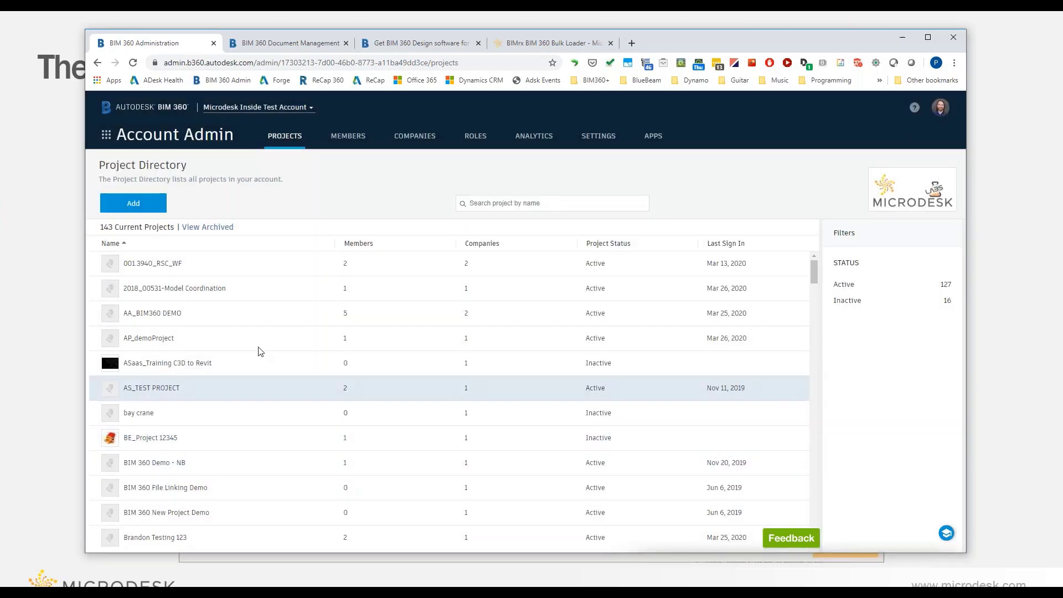
- Open the services of the 2018_00531-Model Coordination project and show the Document Management admins
{"action": "left_click", "coordinate": [193, 288]}
{"action": "left_click", "coordinate": [410, 136]}
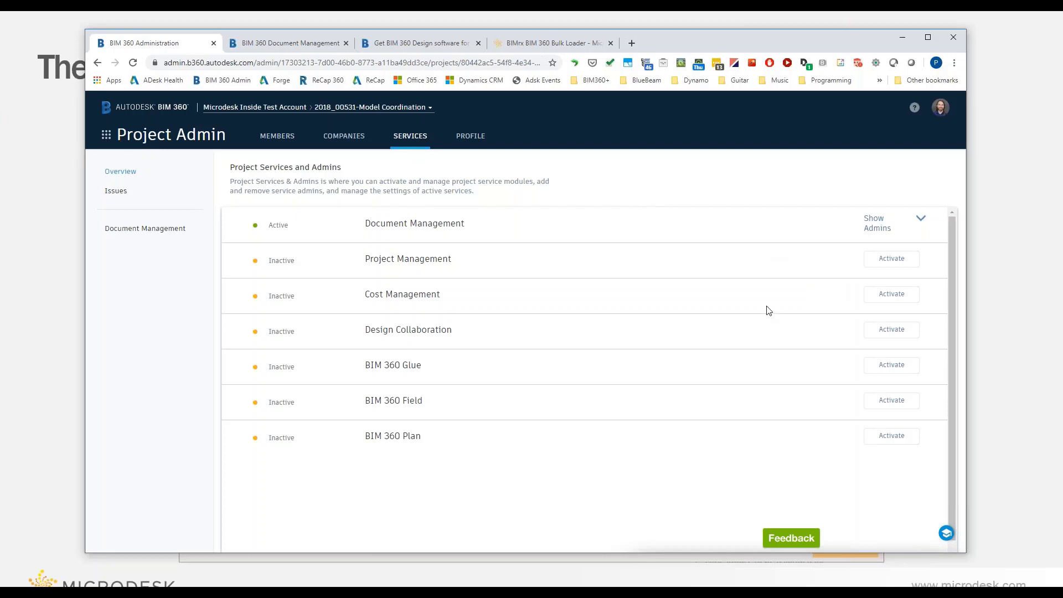
{"action": "left_click", "coordinate": [904, 220]}
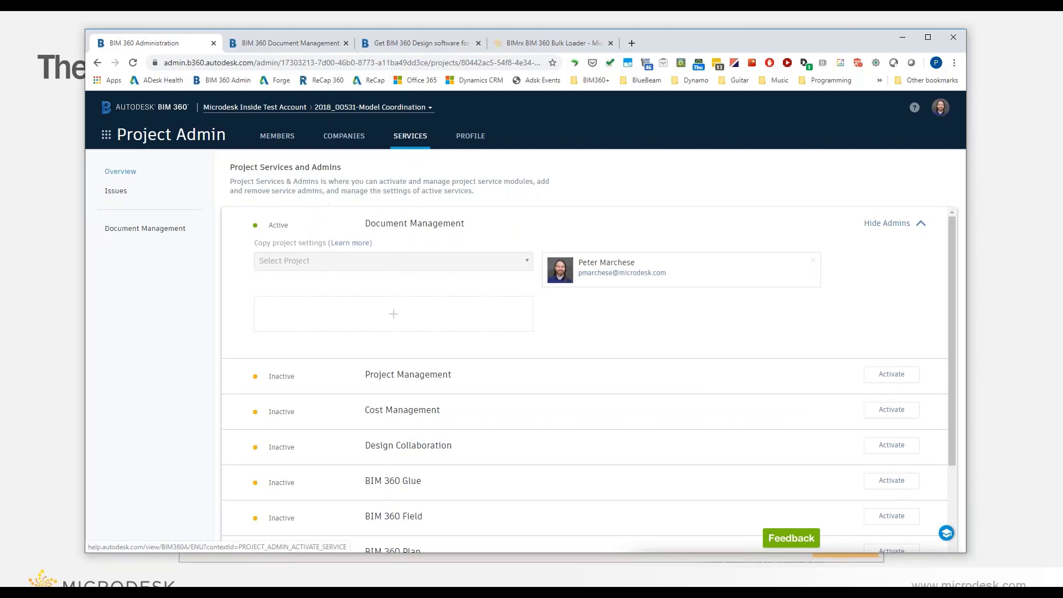
{"action": "left_click", "coordinate": [350, 243]}
{"action": "left_click", "coordinate": [417, 447]}
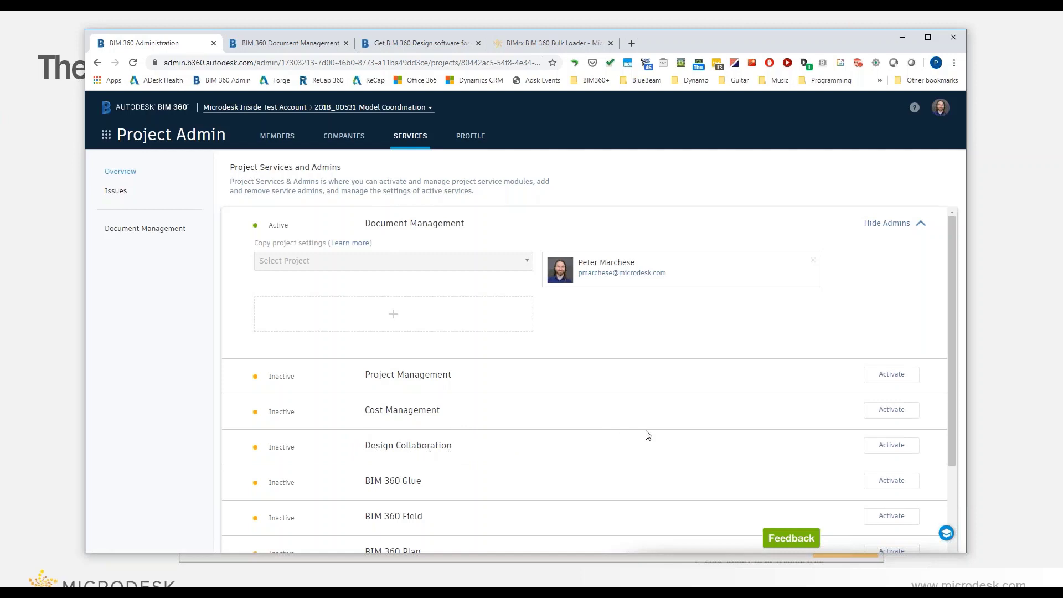
- Activate the Design Collaboration service, assigning its project administrator by e-mail with Microdesk as the company
{"action": "left_click", "coordinate": [908, 447]}
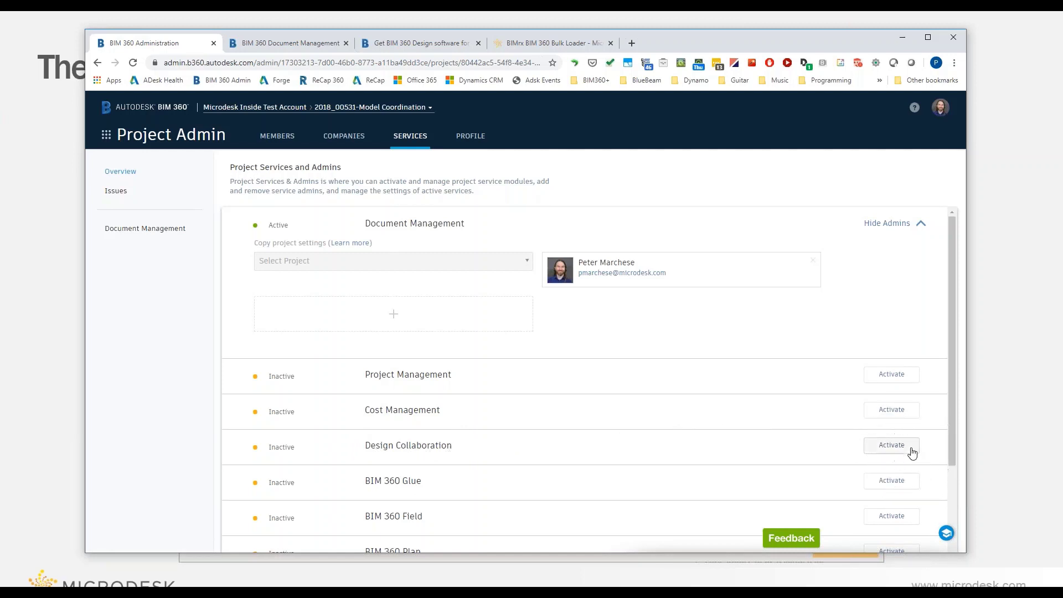
{"action": "scroll", "coordinate": [493, 448], "scroll_direction": "down", "scroll_amount": 2}
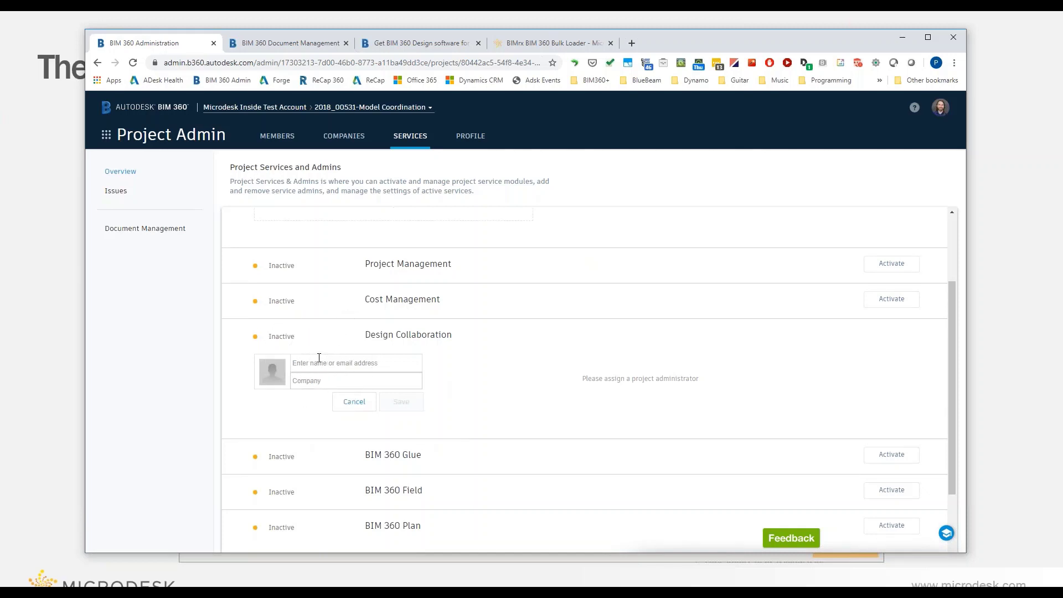
{"action": "scroll", "coordinate": [527, 370], "scroll_direction": "up", "scroll_amount": 2}
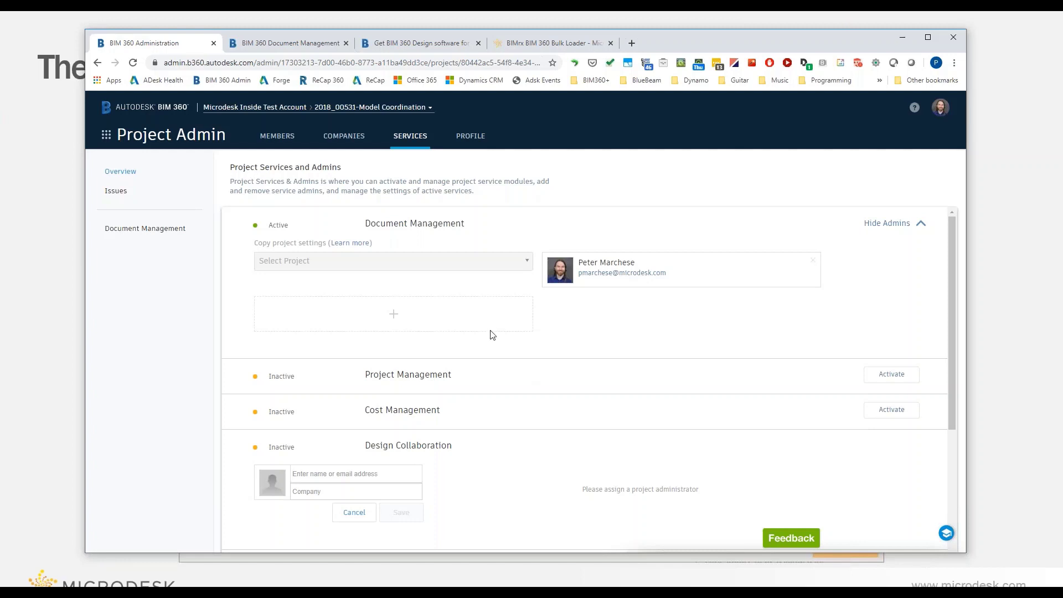
{"action": "left_click", "coordinate": [538, 273]}
{"action": "left_click", "coordinate": [438, 492]}
{"action": "left_click", "coordinate": [370, 476]}
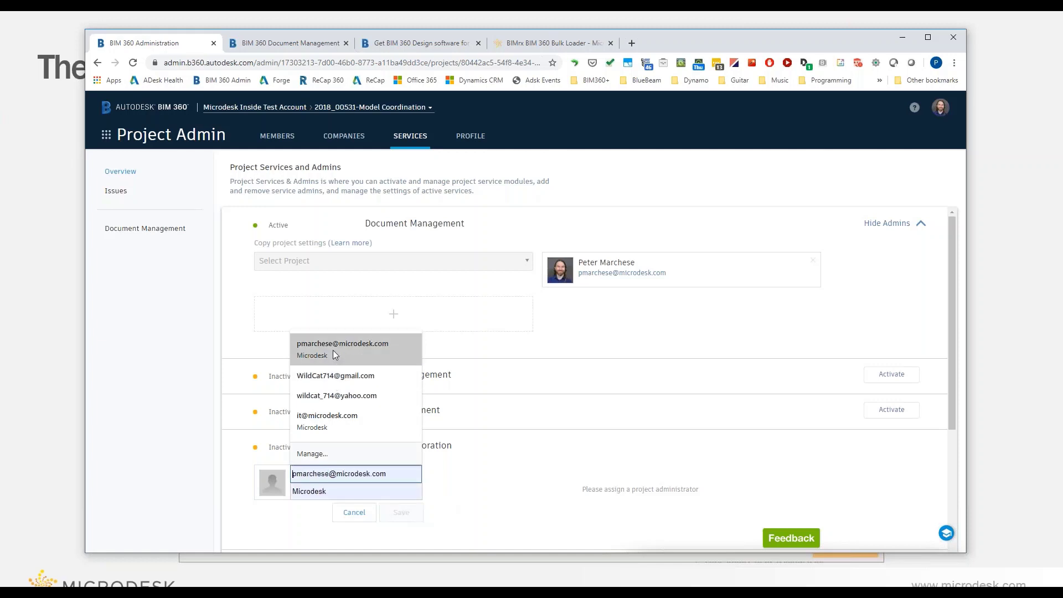
{"action": "left_click", "coordinate": [354, 348]}
{"action": "left_click", "coordinate": [404, 491]}
{"action": "left_click", "coordinate": [399, 503]}
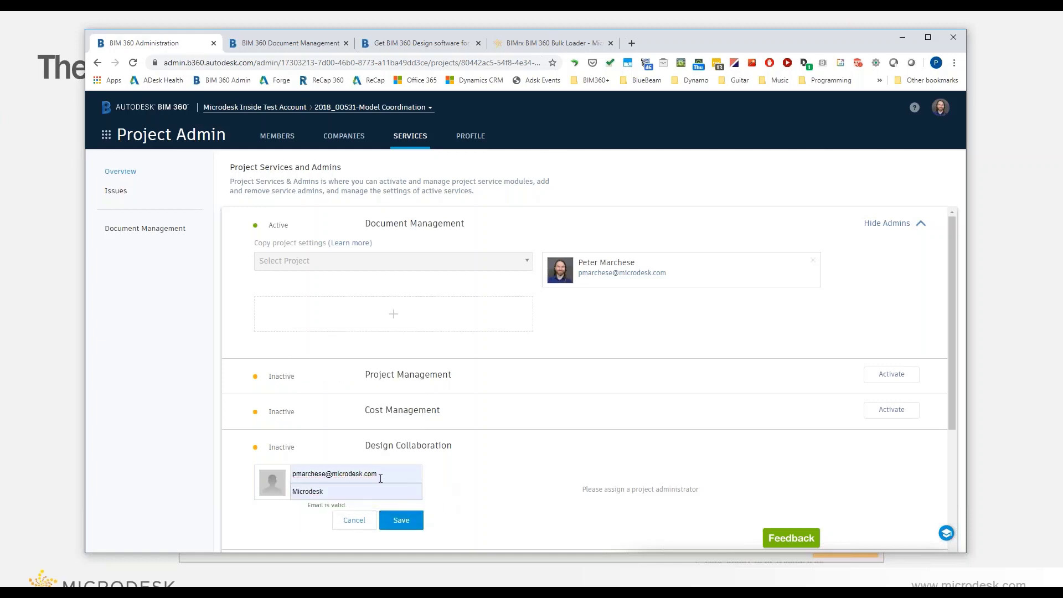
{"action": "left_click", "coordinate": [402, 522]}
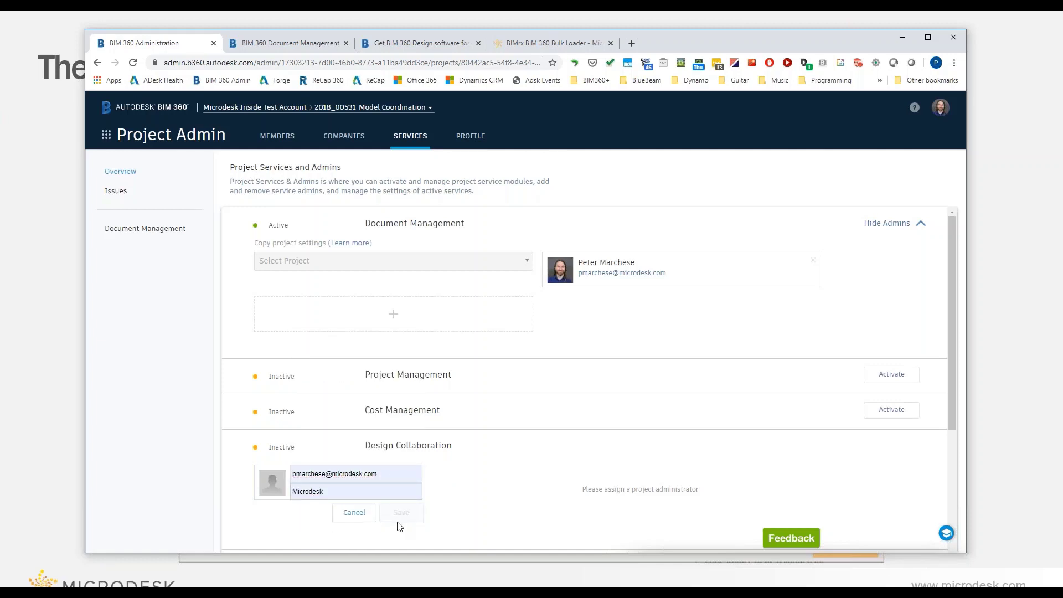
{"action": "scroll", "coordinate": [517, 463], "scroll_direction": "down", "scroll_amount": 1}
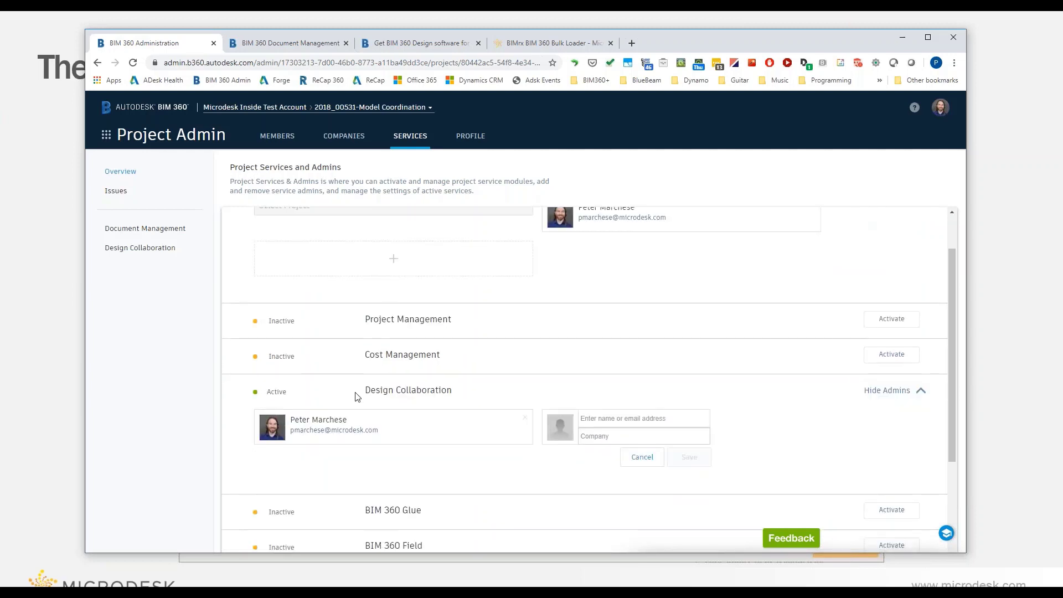
- Open the project's Design Collaboration team settings and dismiss the recommended team setup
{"action": "left_click", "coordinate": [147, 254]}
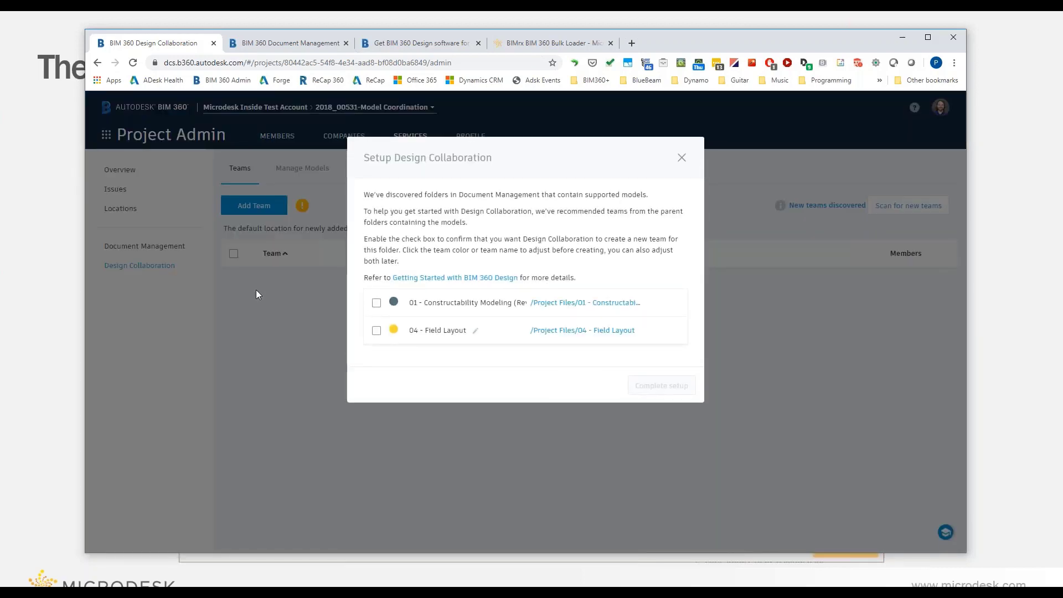
{"action": "left_click", "coordinate": [682, 158]}
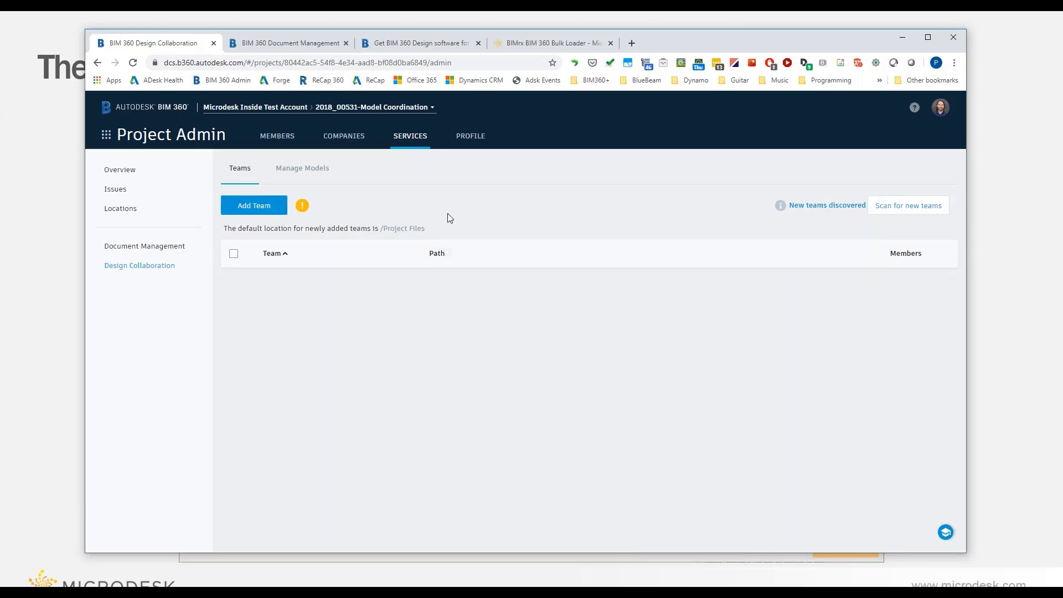
- Check the permissions of the 01 - Constructability Modeling folder in Document Management, and return to Project Admin
{"action": "left_click", "coordinate": [105, 134]}
{"action": "left_click", "coordinate": [268, 191]}
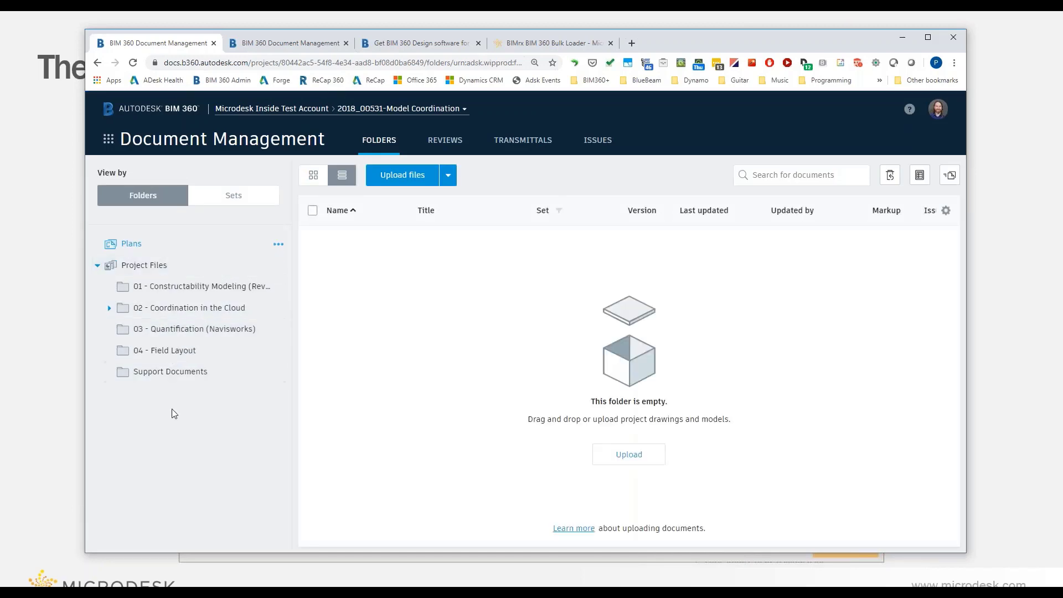
{"action": "left_click", "coordinate": [279, 289]}
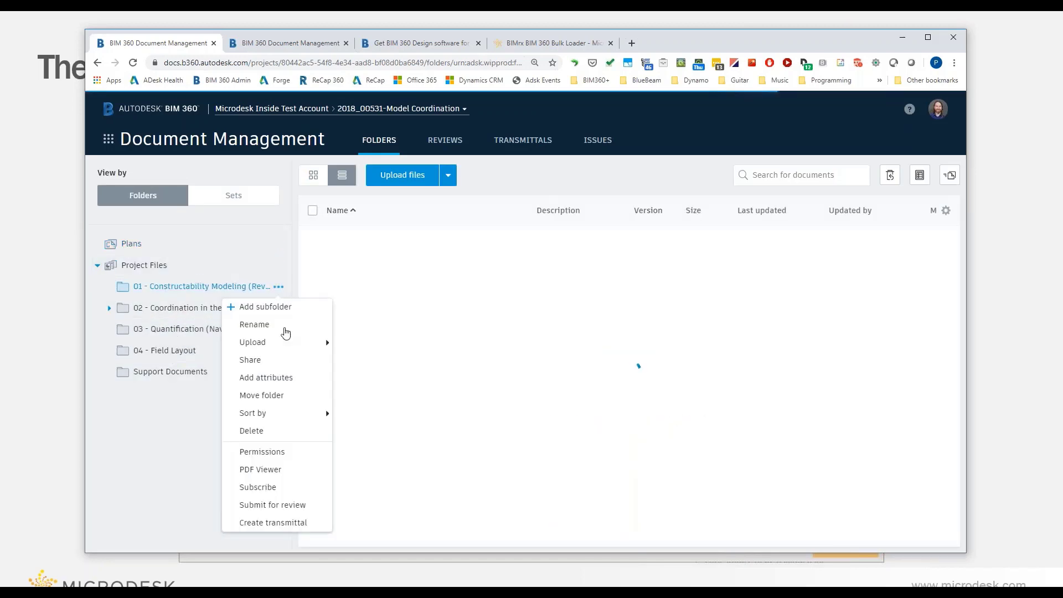
{"action": "left_click", "coordinate": [261, 451]}
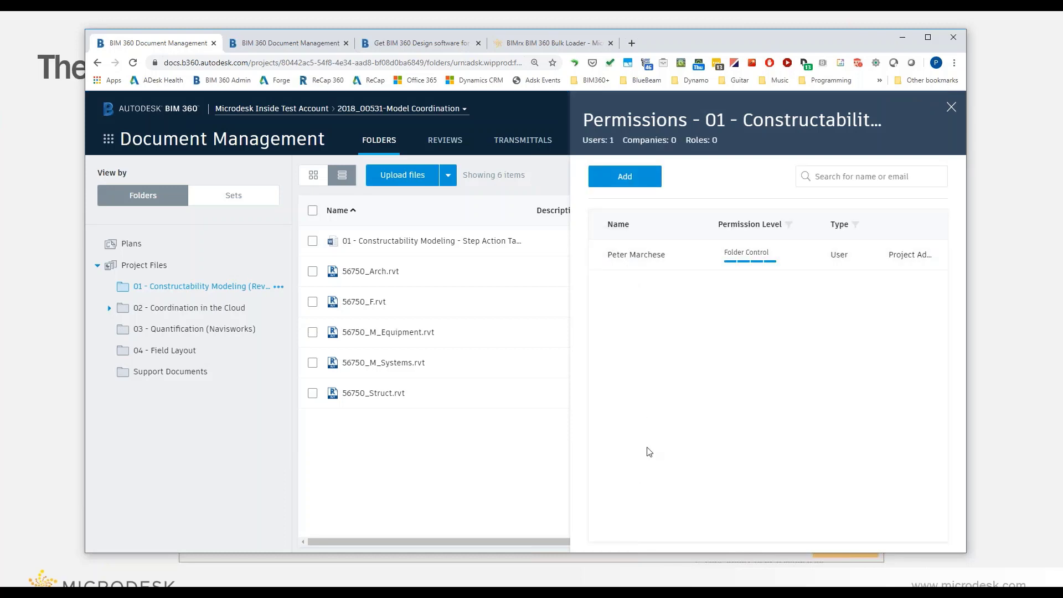
{"action": "mouse_move", "coordinate": [629, 257]}
{"action": "left_click", "coordinate": [951, 108]}
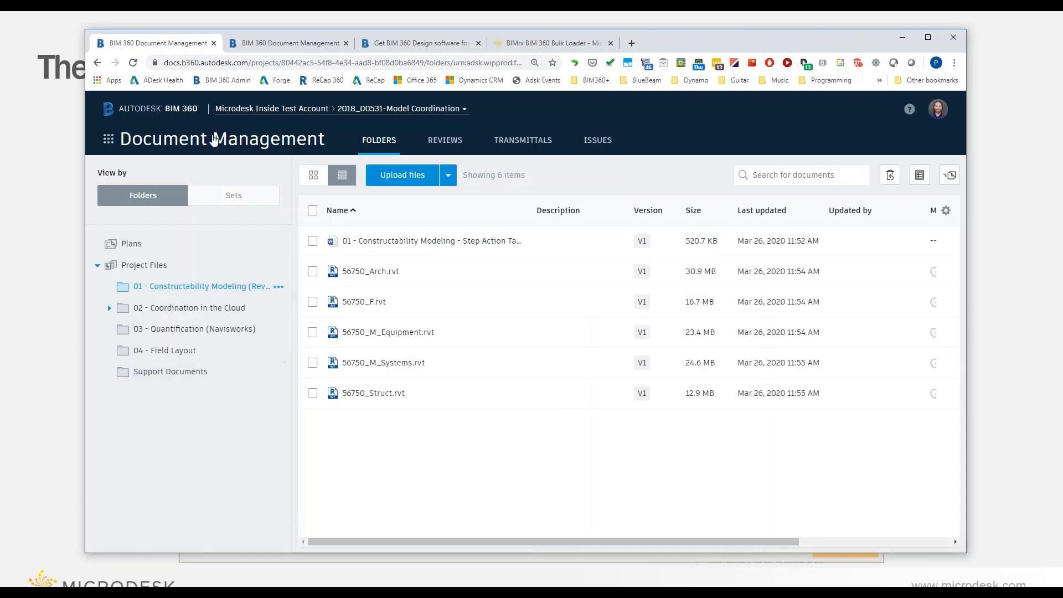
{"action": "left_click", "coordinate": [108, 145]}
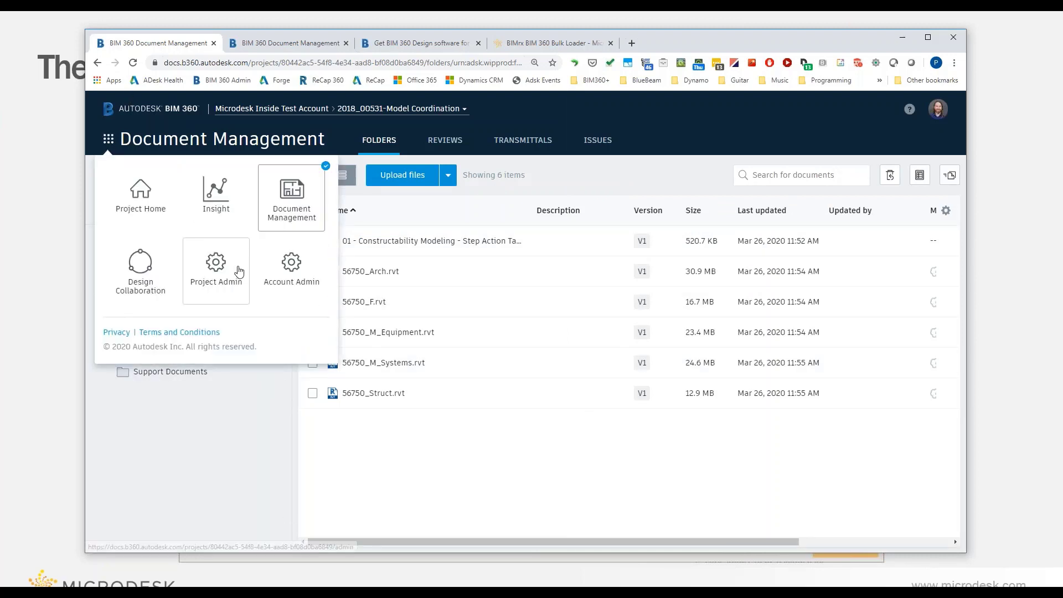
{"action": "left_click", "coordinate": [233, 282]}
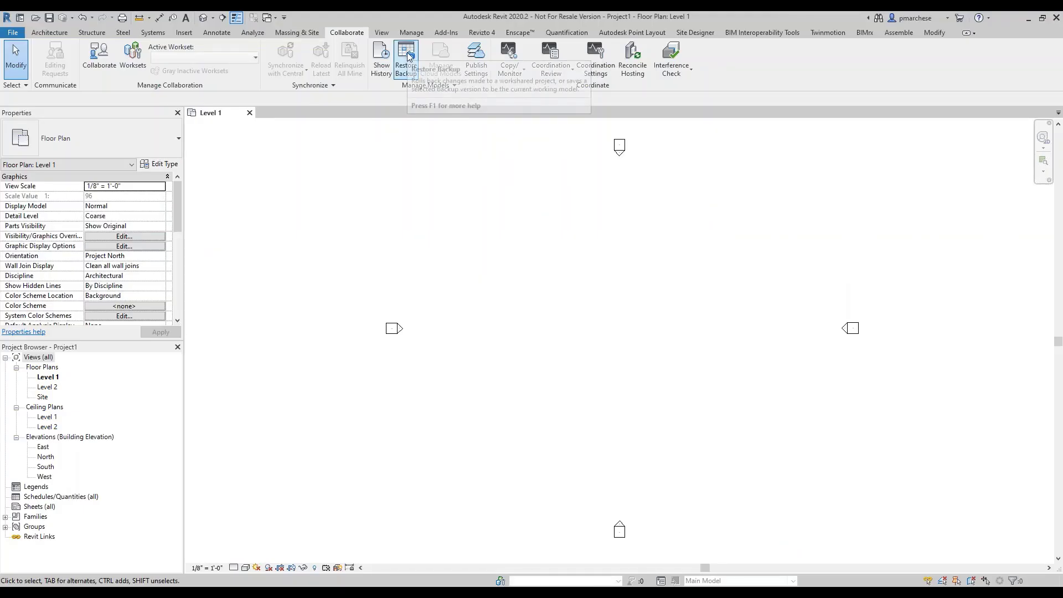
- Start collaboration for the new Revit model and save it as Project1 in Documents, replacing the existing file
{"action": "left_click", "coordinate": [99, 54]}
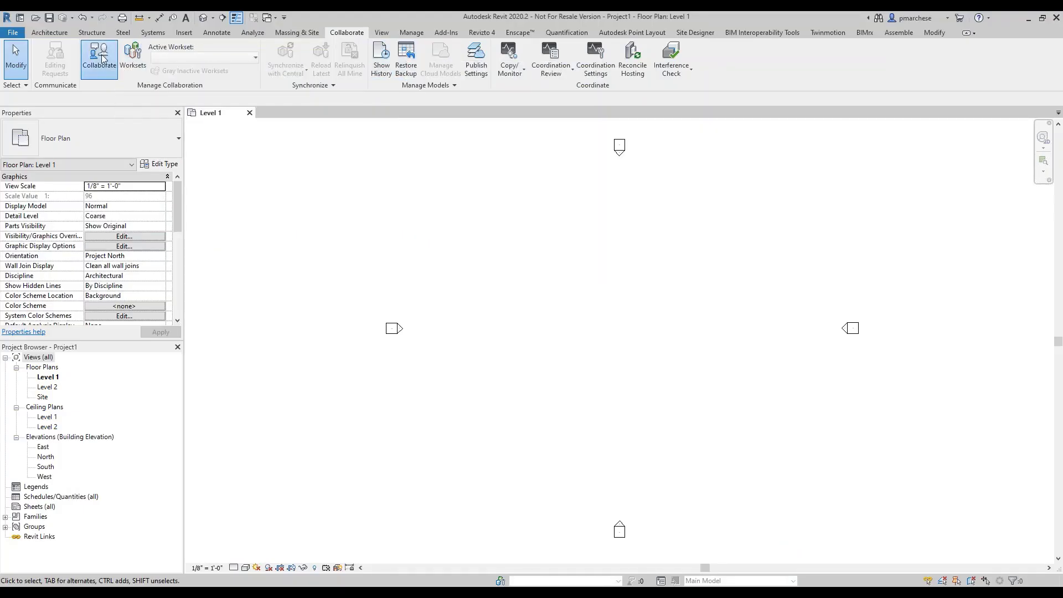
{"action": "left_click", "coordinate": [497, 305]}
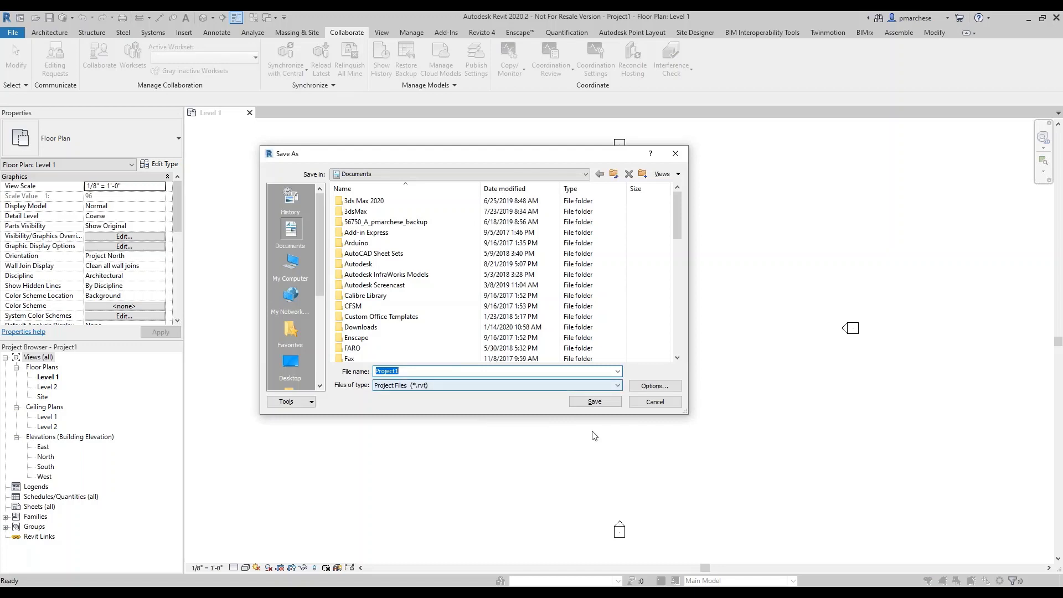
{"action": "left_click", "coordinate": [601, 407]}
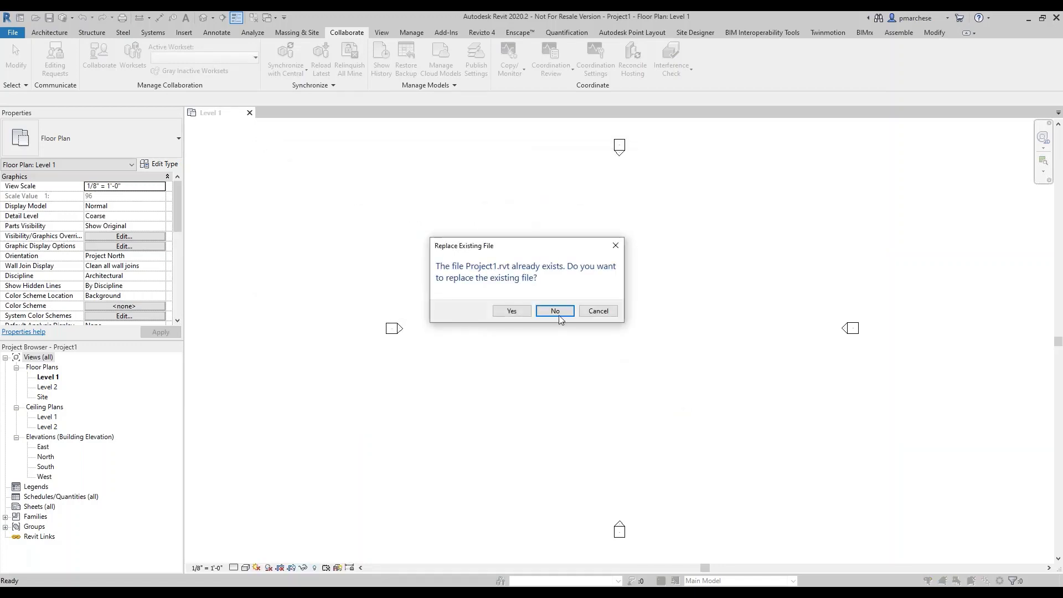
{"action": "left_click", "coordinate": [501, 312]}
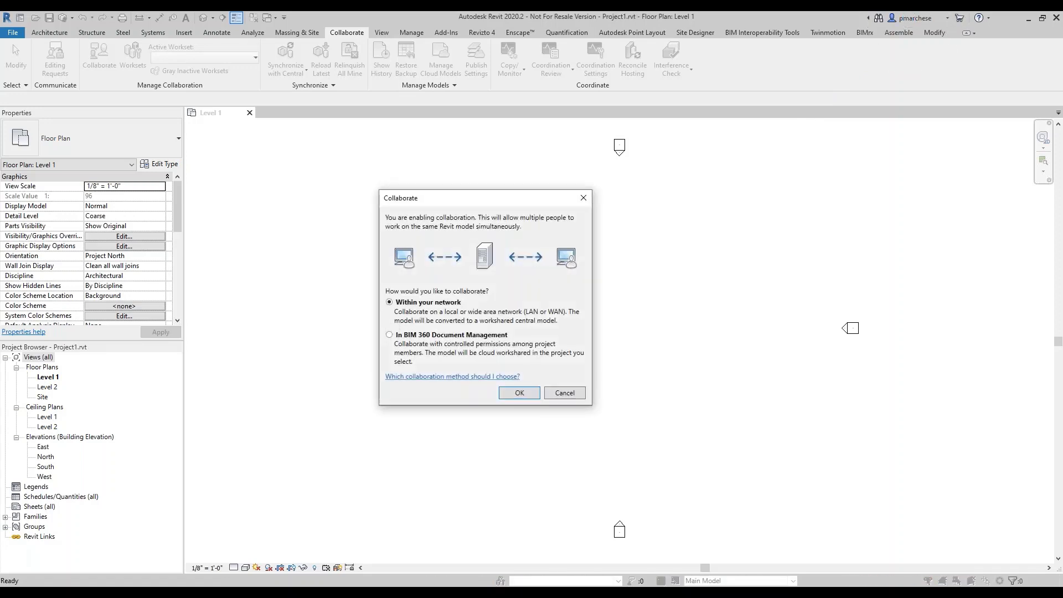
- Collaborate in BIM 360 Document Management and open the PM_DesignTesting_2020 project of the Microdesk Inside Test Account as the location
{"action": "left_click", "coordinate": [429, 336]}
{"action": "left_click", "coordinate": [535, 395]}
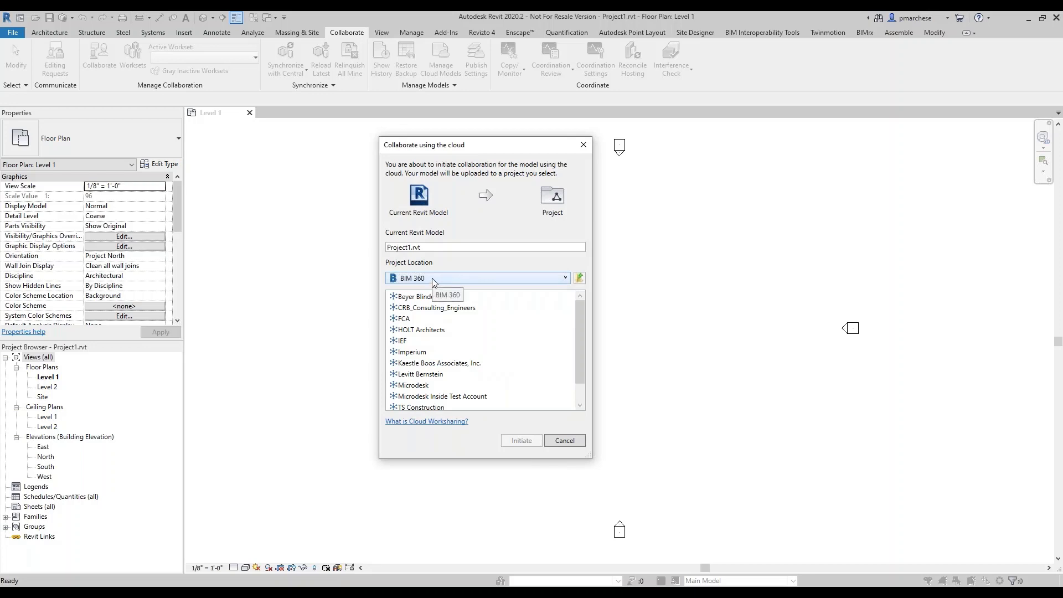
{"action": "left_click", "coordinate": [431, 397]}
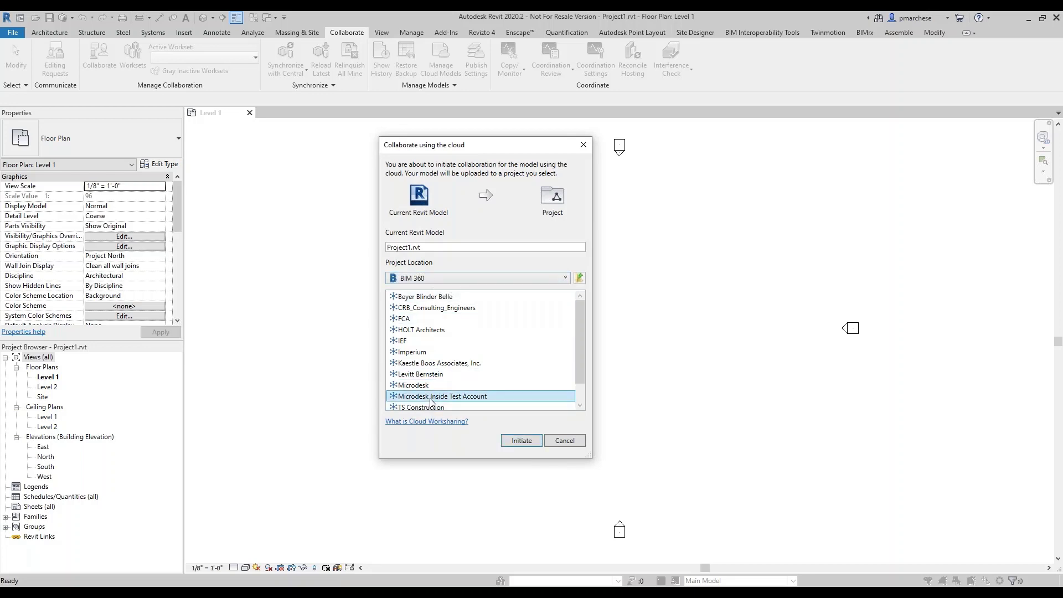
{"action": "double_click", "coordinate": [432, 397]}
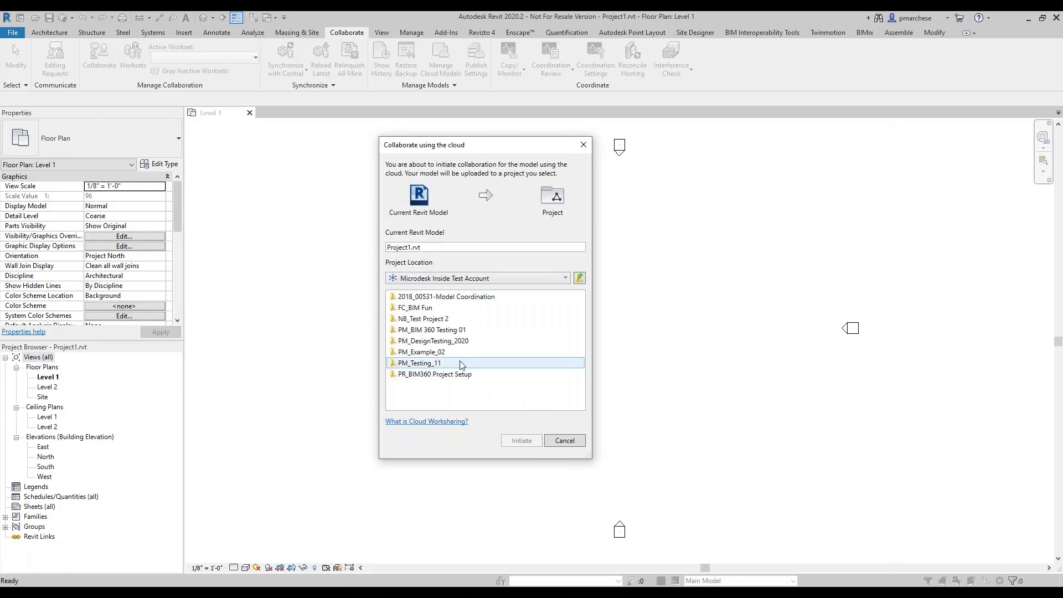
{"action": "left_click", "coordinate": [453, 342]}
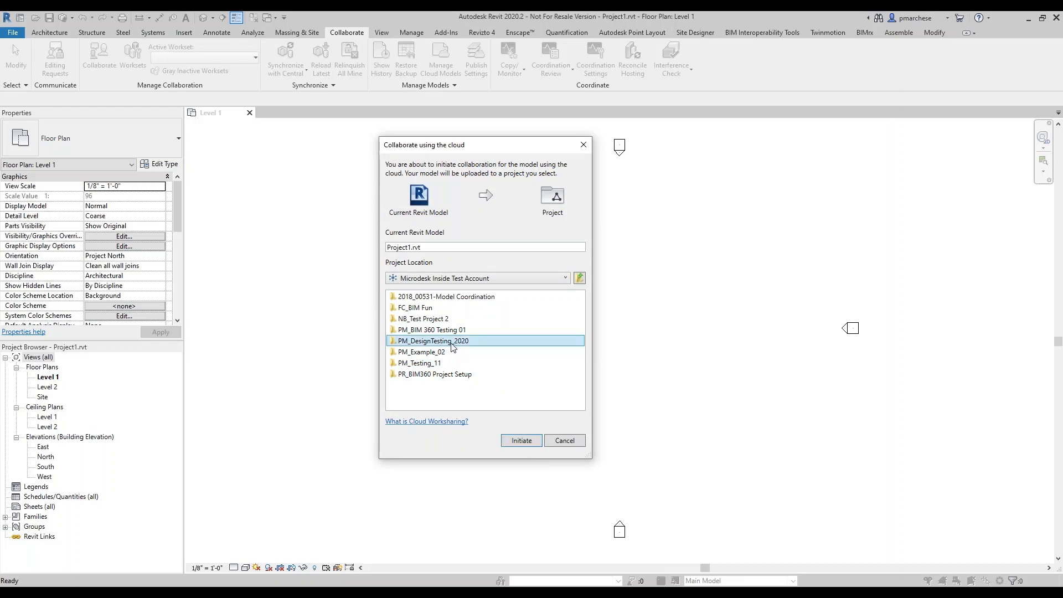
{"action": "double_click", "coordinate": [453, 341]}
- Initiate cloud worksharing of the model in the project's Architecture folder under Project Files, and close the completion dialog
{"action": "left_click", "coordinate": [421, 308]}
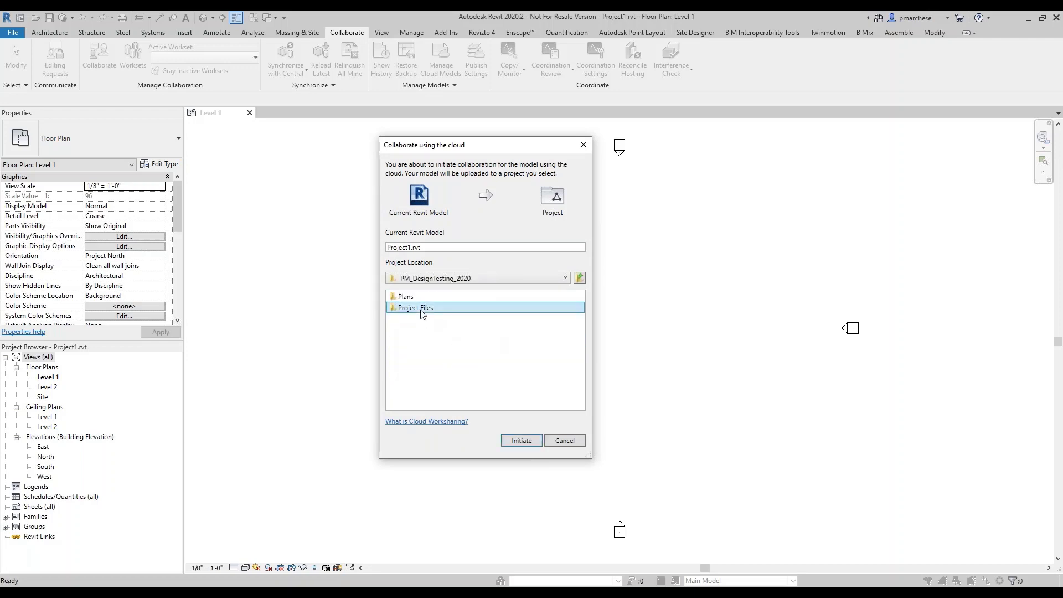
{"action": "double_click", "coordinate": [421, 310]}
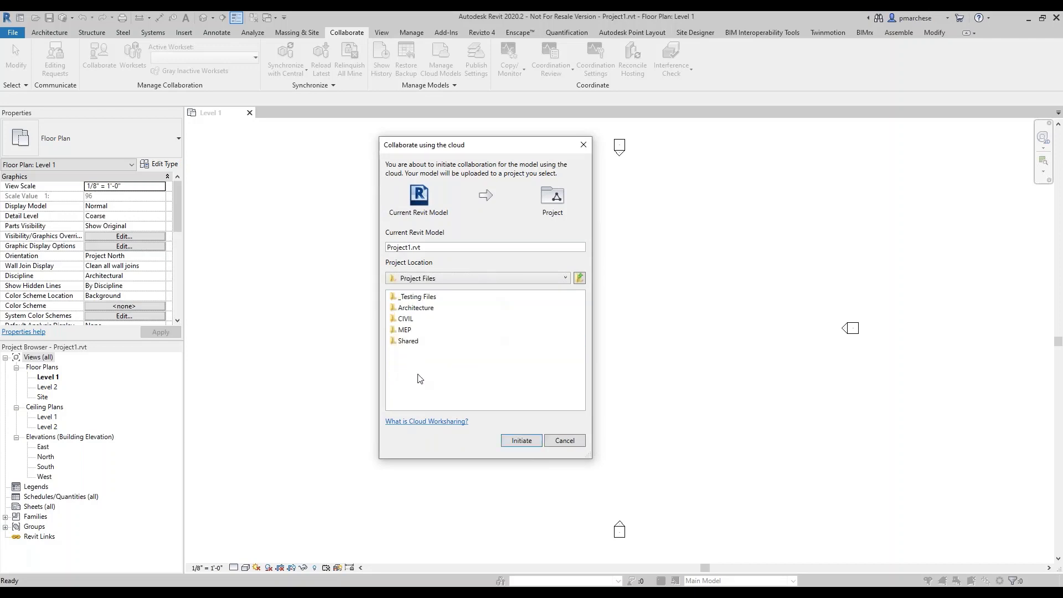
{"action": "double_click", "coordinate": [422, 309]}
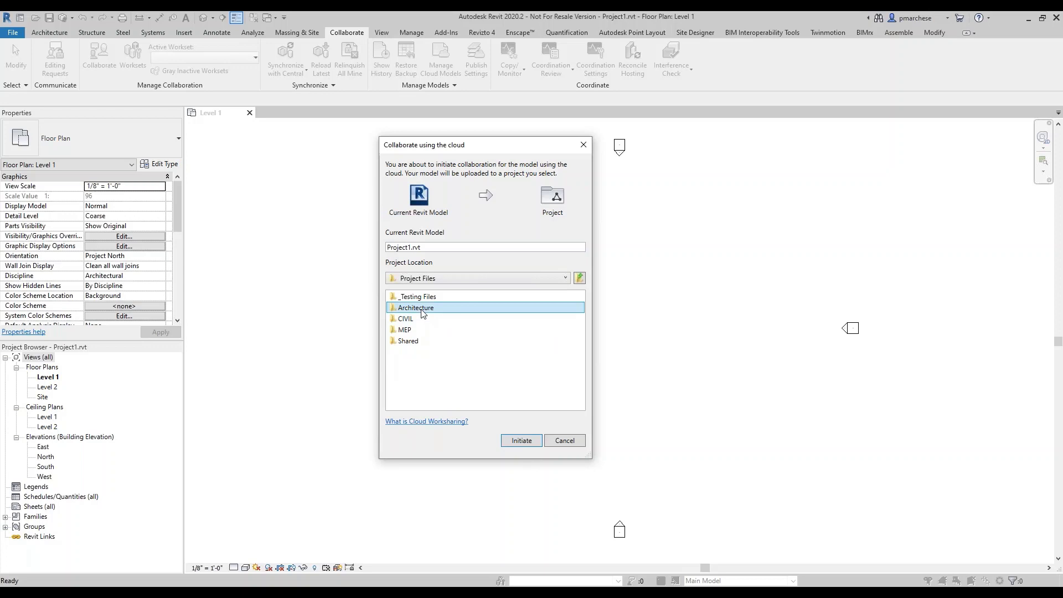
{"action": "left_click", "coordinate": [519, 441]}
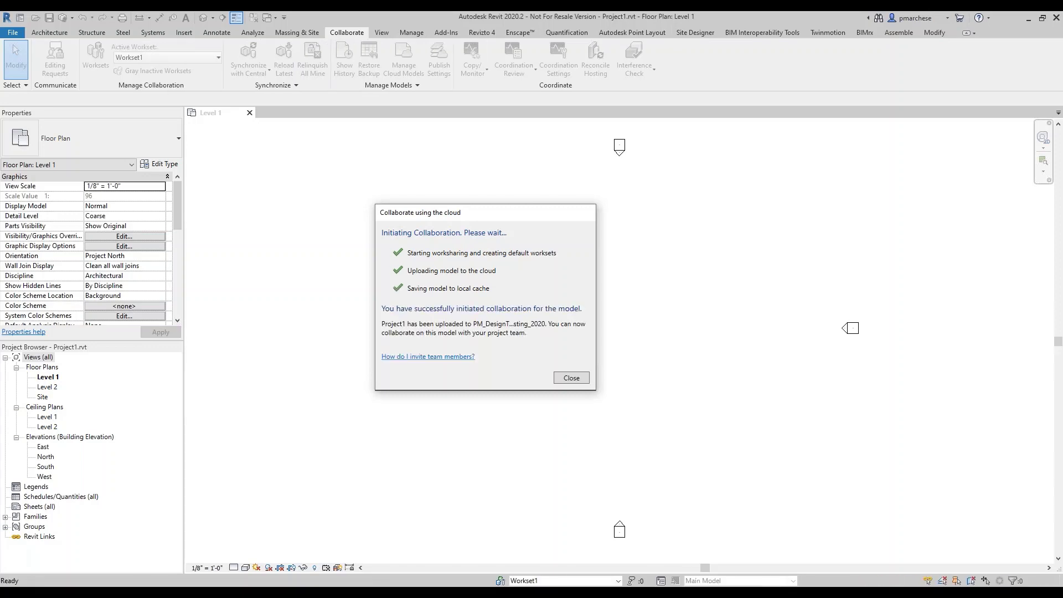
{"action": "left_click", "coordinate": [561, 378]}
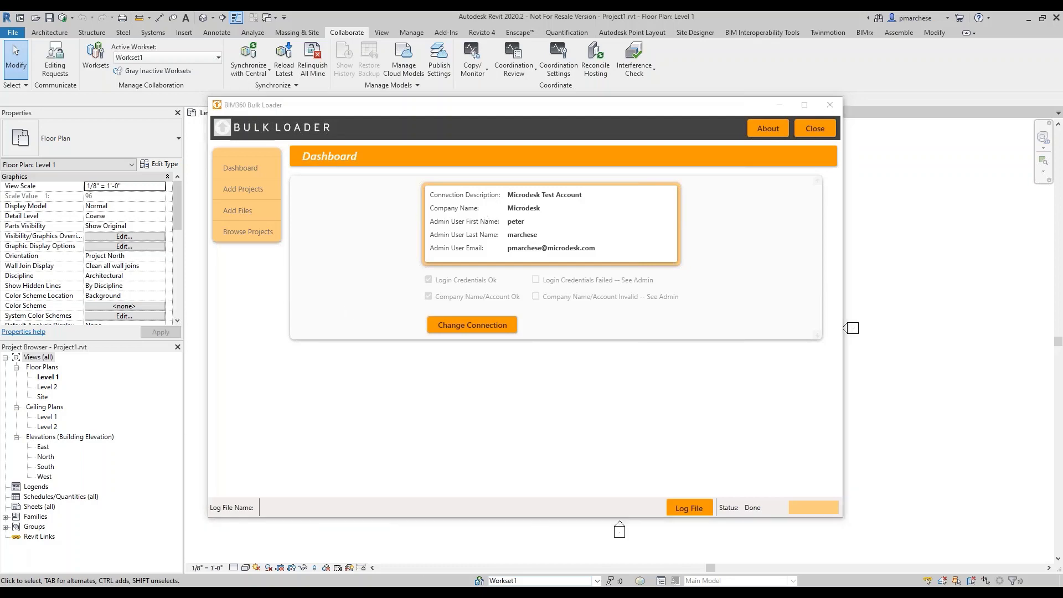
- Switch to the Bulk Loader Add Projects Template workbook in Excel and review its instructions and Projects sheet
{"action": "key", "text": "alt+Tab"}
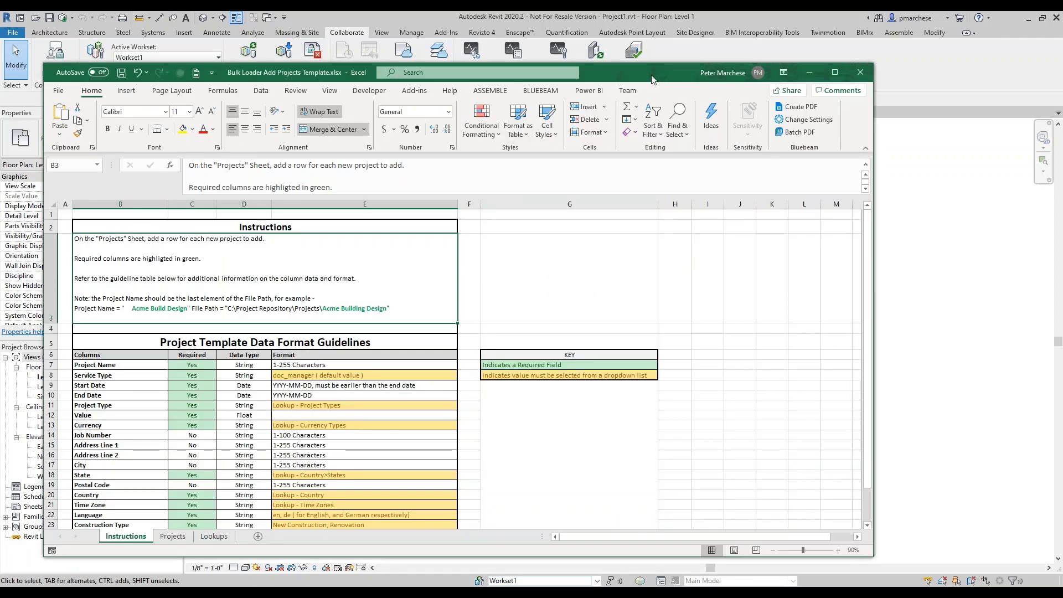
{"action": "left_click_drag", "start_coordinate": [652, 78], "coordinate": [702, 66]}
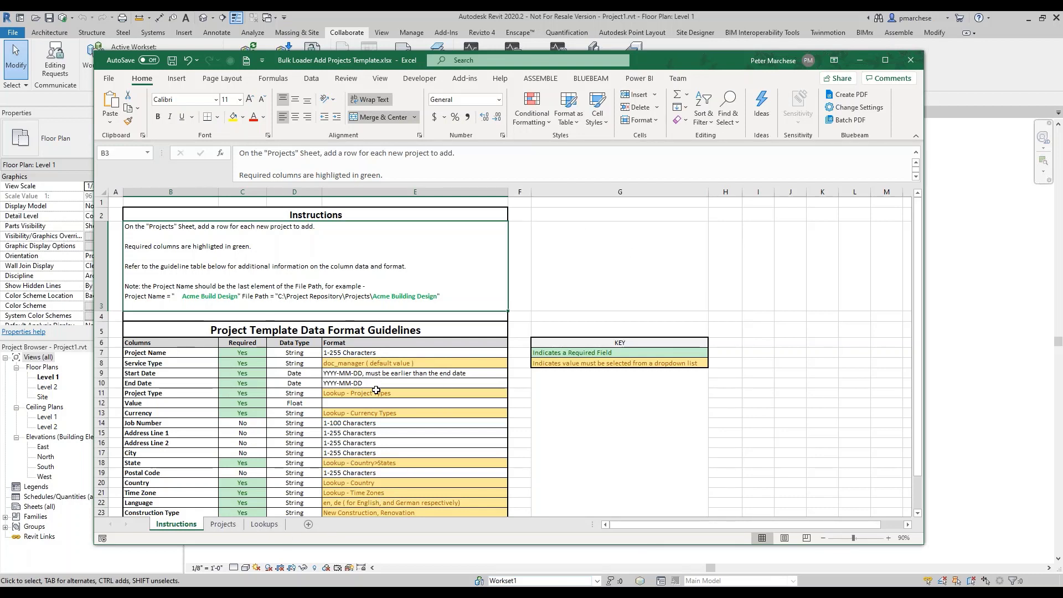
{"action": "left_click", "coordinate": [223, 523]}
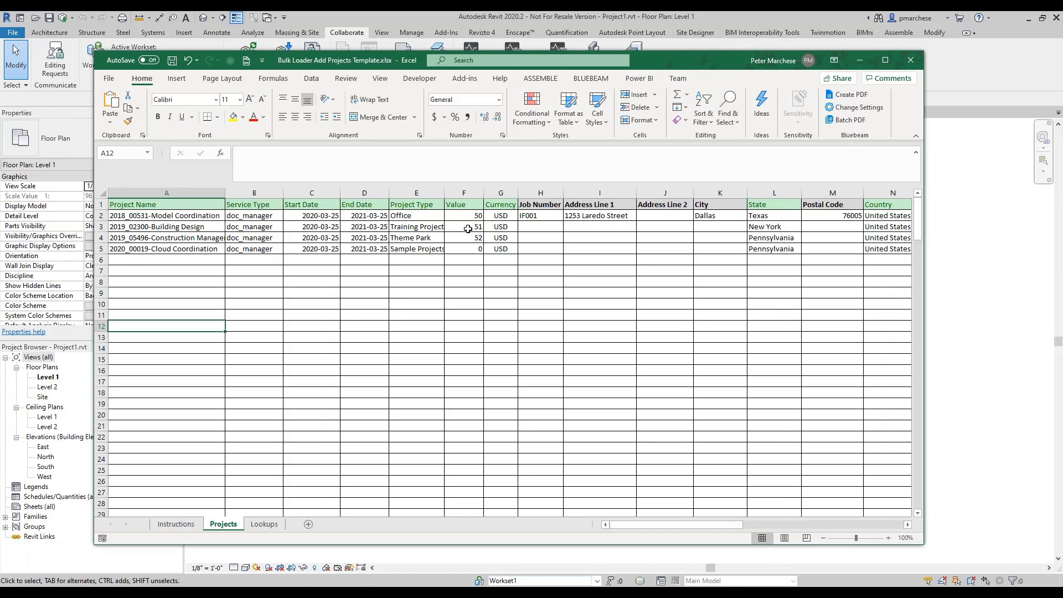
- Try filling the last project's Value and Currency cells down to row 19, and undo the fill
{"action": "left_click", "coordinate": [495, 249]}
{"action": "left_click_drag", "start_coordinate": [476, 249], "coordinate": [509, 409]}
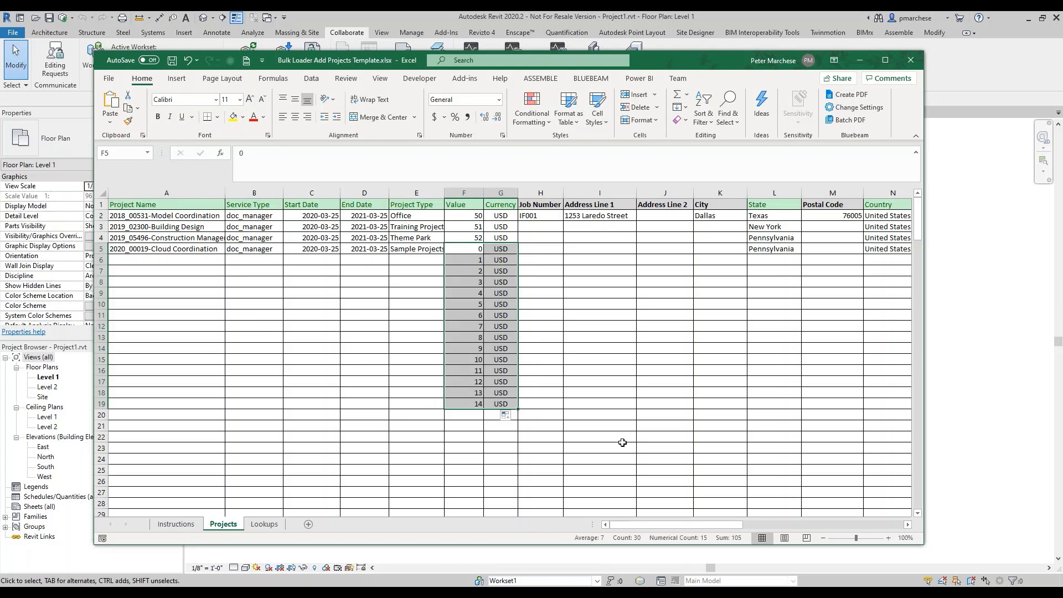
{"action": "key", "text": "ctrl+z"}
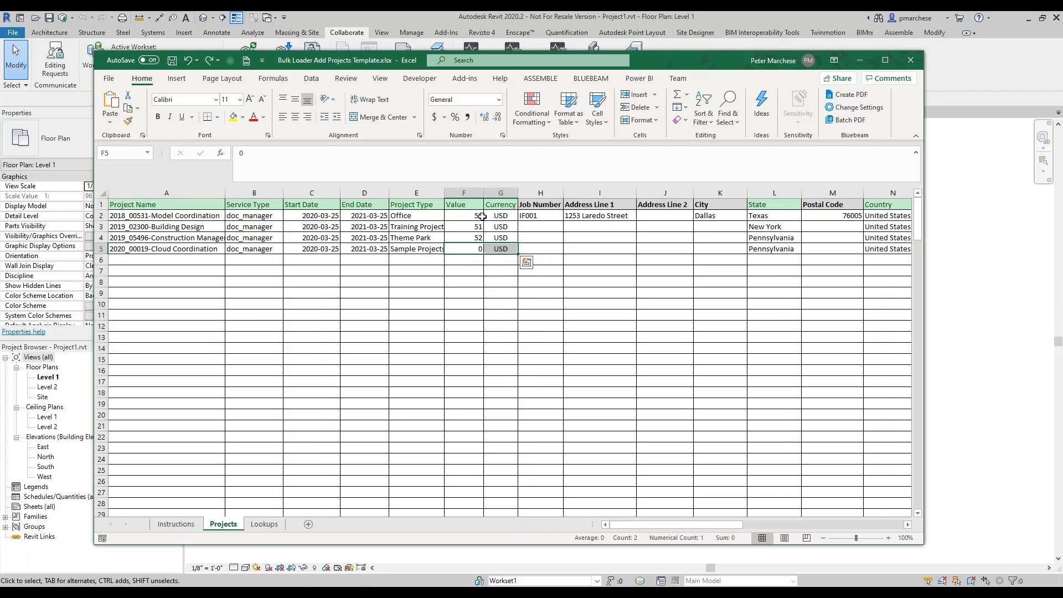
- Review the File Path entries of the listed projects and close the template workbook without saving
{"action": "left_click_drag", "start_coordinate": [696, 521], "coordinate": [889, 519]}
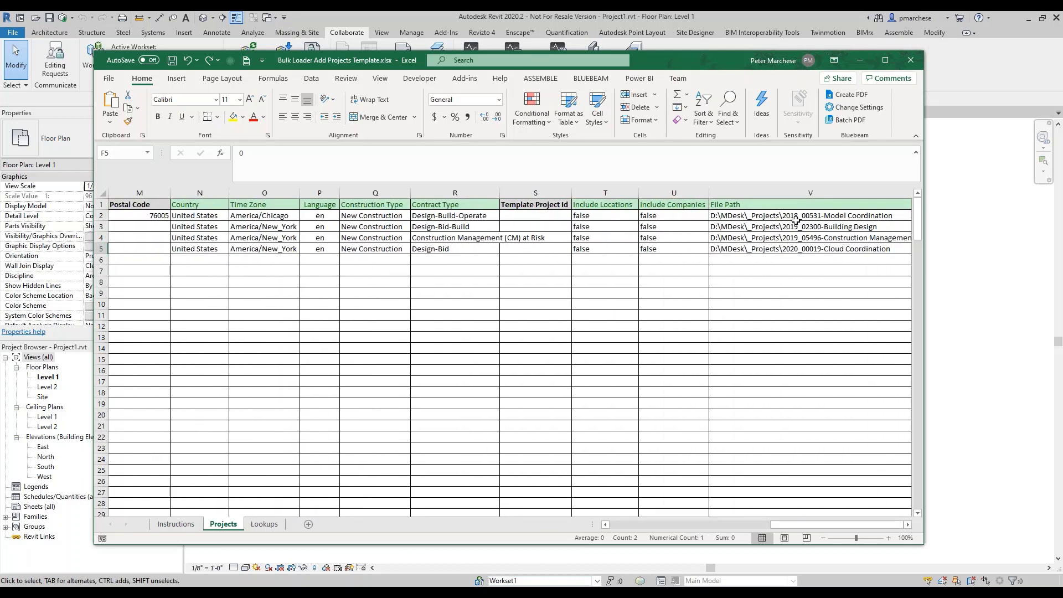
{"action": "left_click_drag", "start_coordinate": [795, 219], "coordinate": [798, 249]}
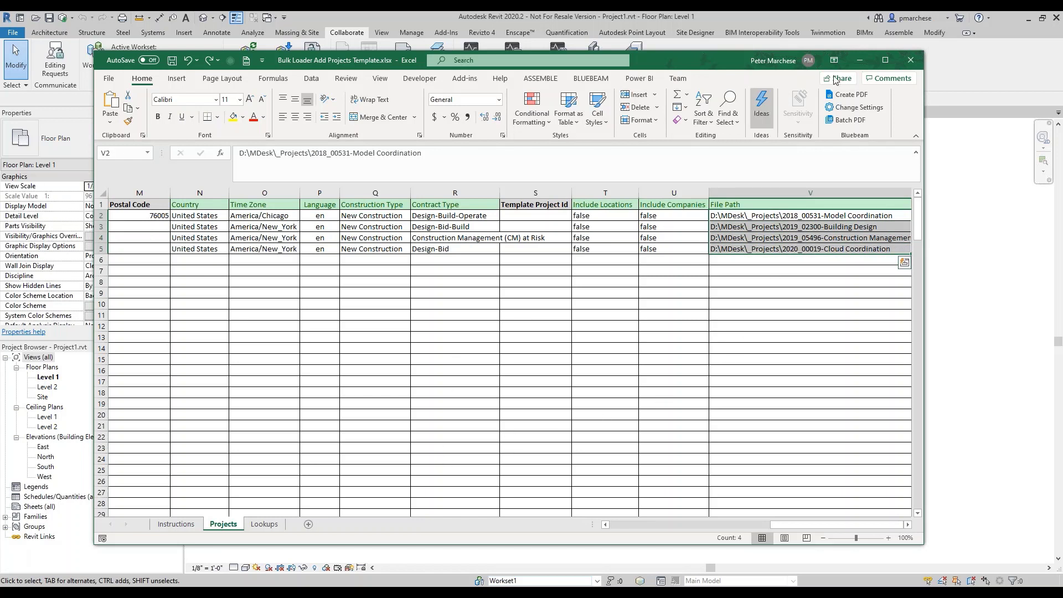
{"action": "left_click", "coordinate": [910, 60]}
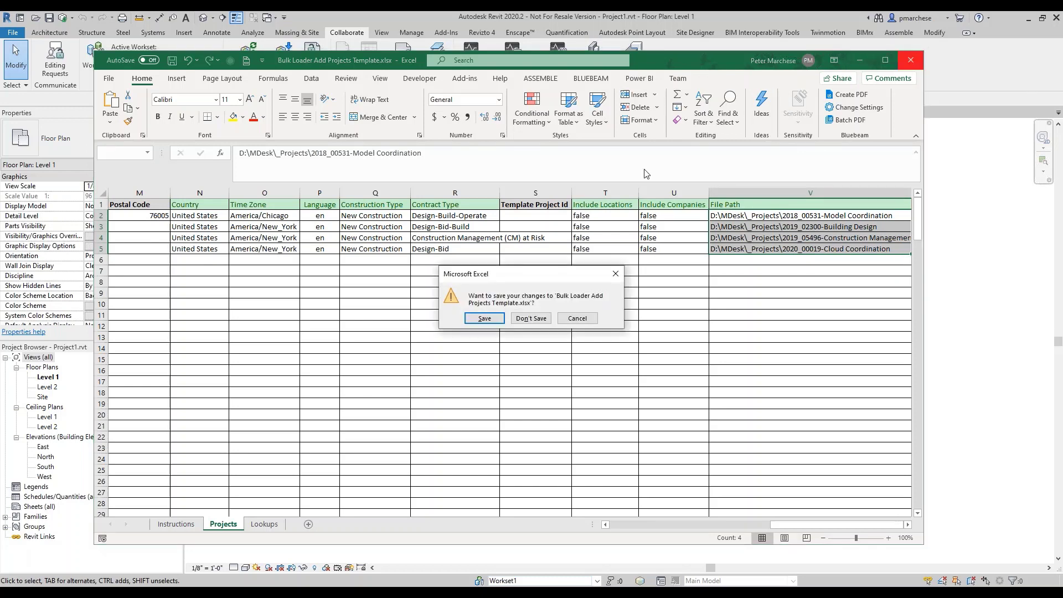
{"action": "left_click", "coordinate": [531, 319]}
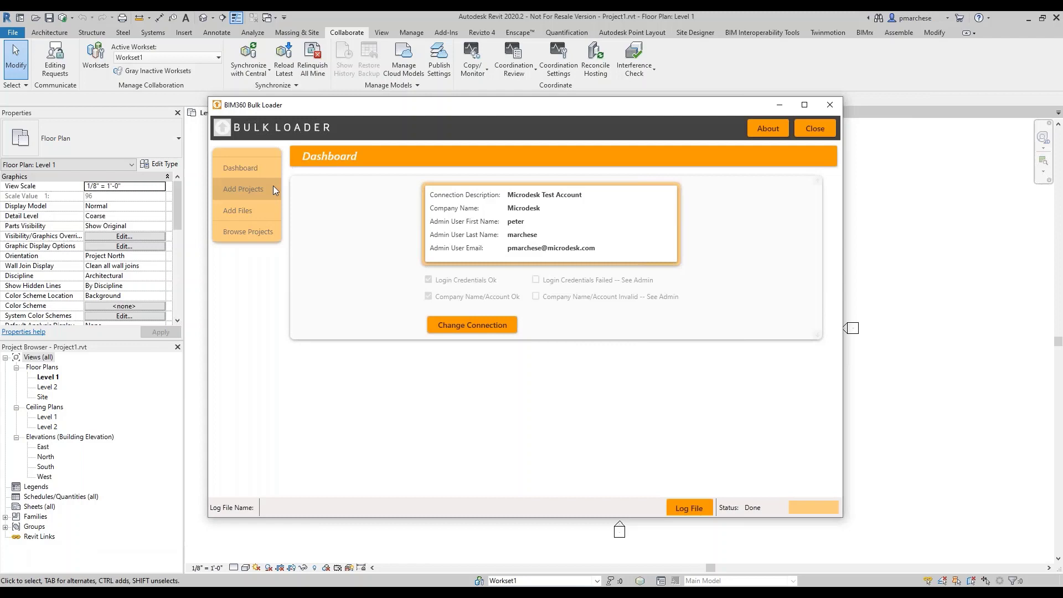
- Load Bulk Loader Add Projects Template.xlsx as the project template for adding projects in BIM360 Bulk Loader
{"action": "left_click", "coordinate": [274, 189]}
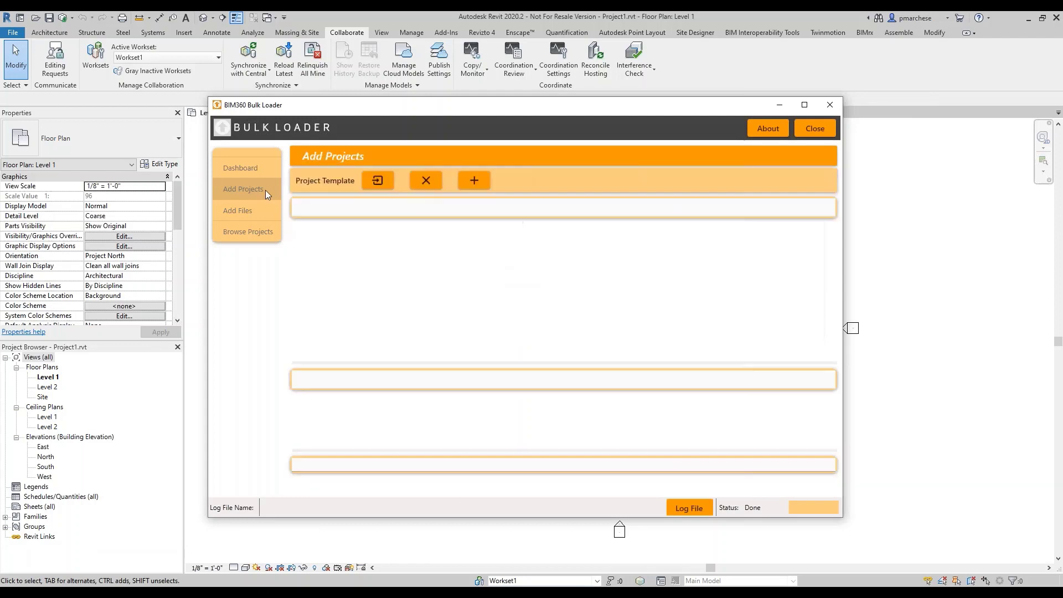
{"action": "left_click", "coordinate": [377, 185]}
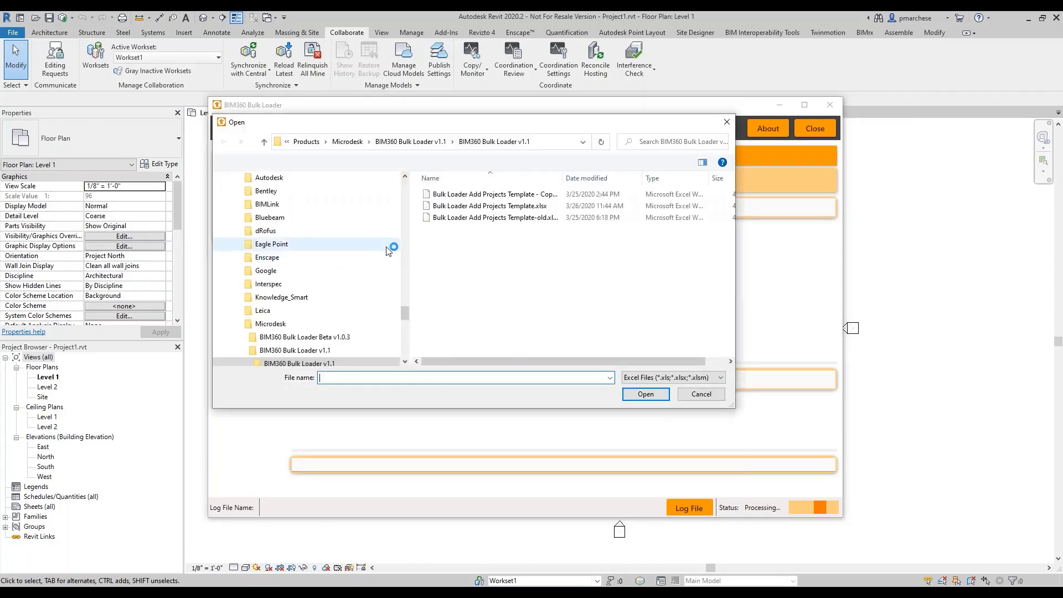
{"action": "double_click", "coordinate": [473, 207]}
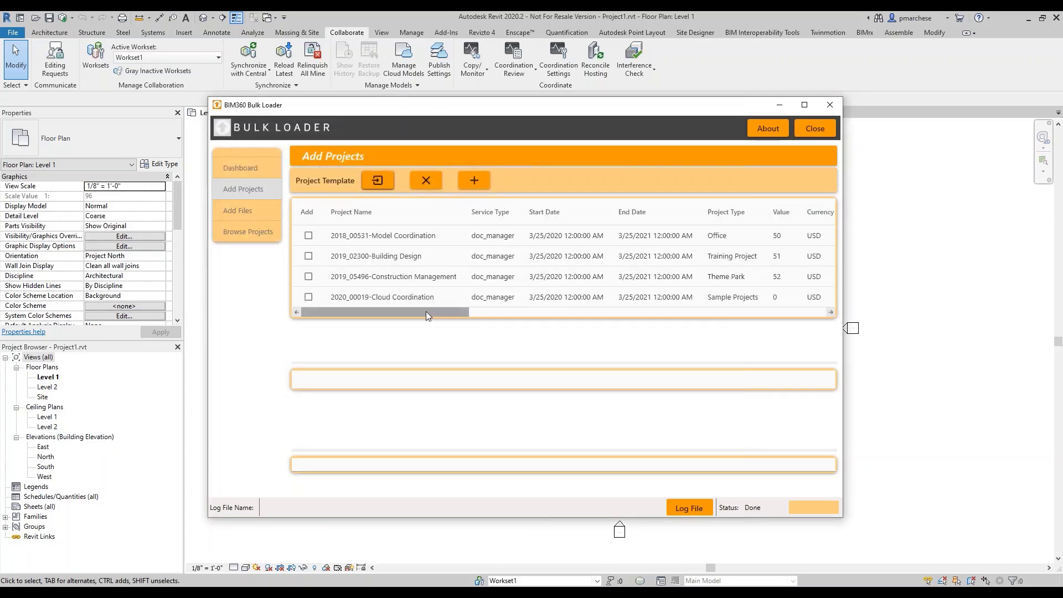
- Add the projects 2019_02300-Building Design, 2019_05496-Construction Management and 2020_00019-Cloud Coordination to the BIM 360 account
{"action": "left_click_drag", "start_coordinate": [421, 310], "coordinate": [396, 327]}
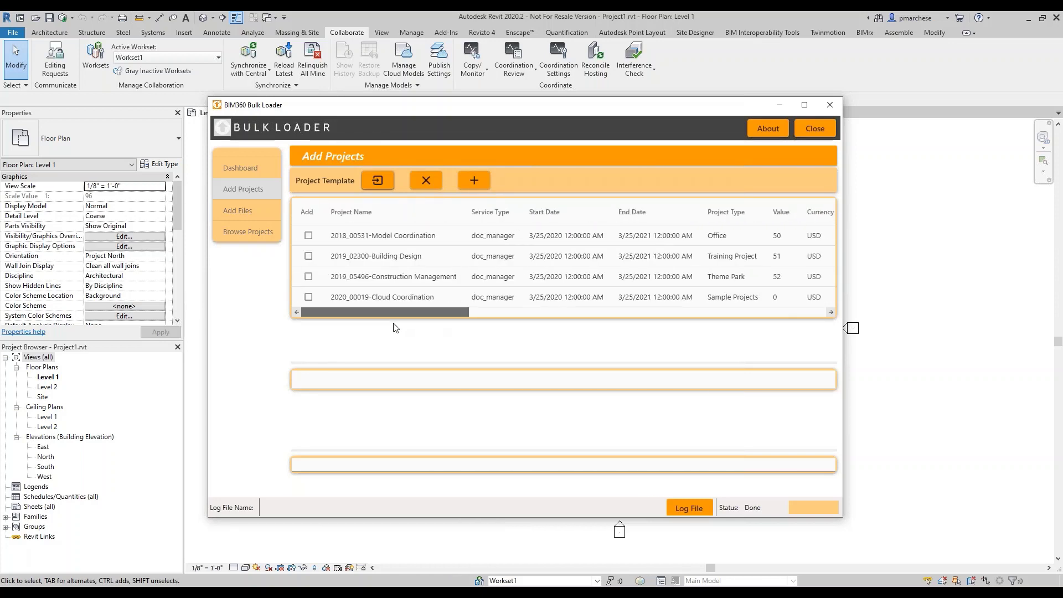
{"action": "left_click", "coordinate": [308, 256]}
{"action": "left_click", "coordinate": [309, 276]}
{"action": "left_click", "coordinate": [308, 296]}
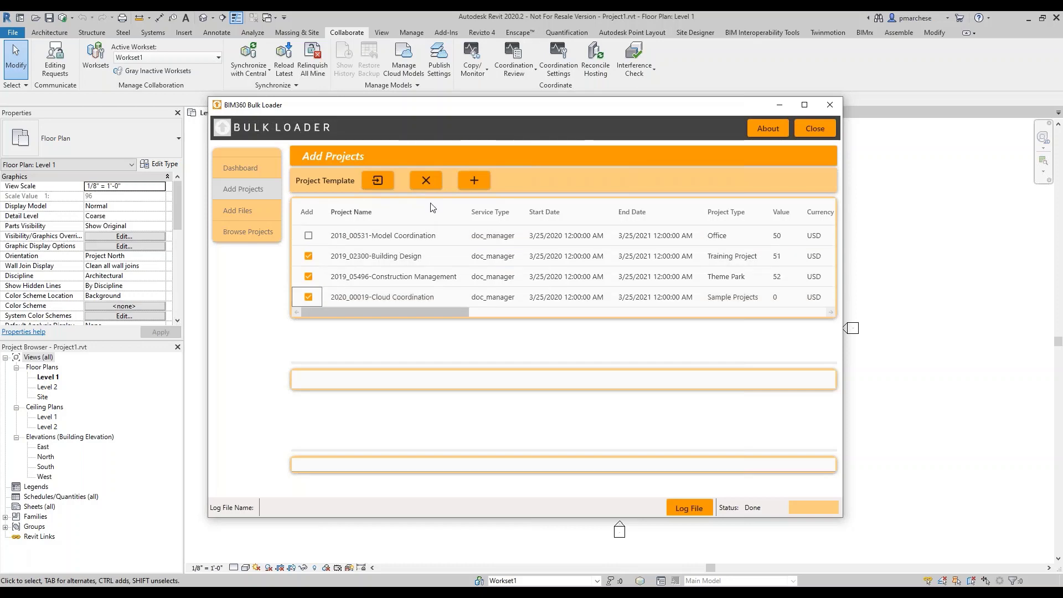
{"action": "left_click", "coordinate": [476, 183]}
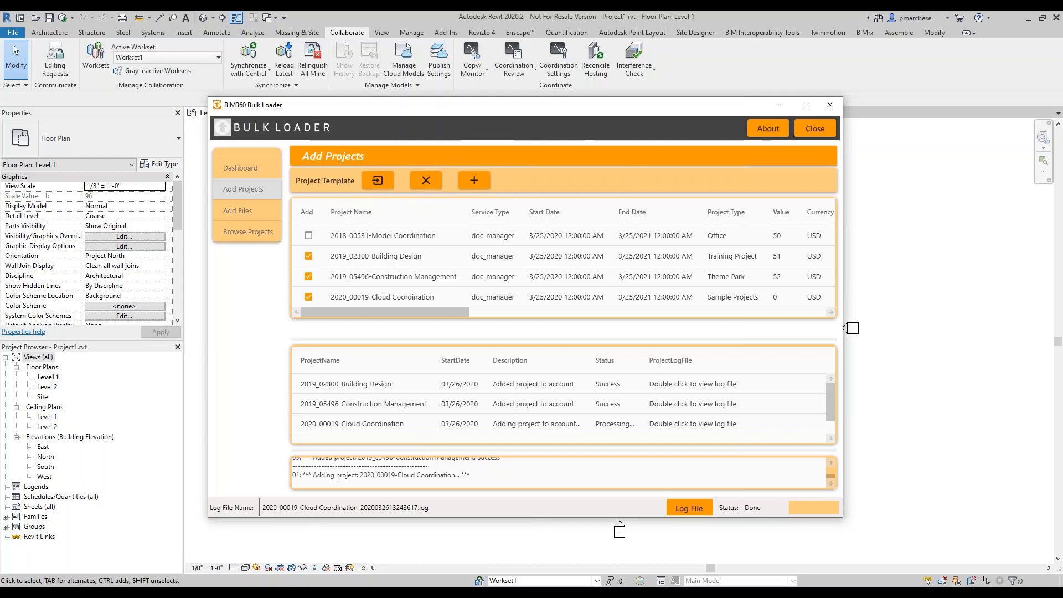
- Switch to BIM 360 in the browser and check the Account Admin project directory for the added projects
{"action": "mouse_move", "coordinate": [285, 593]}
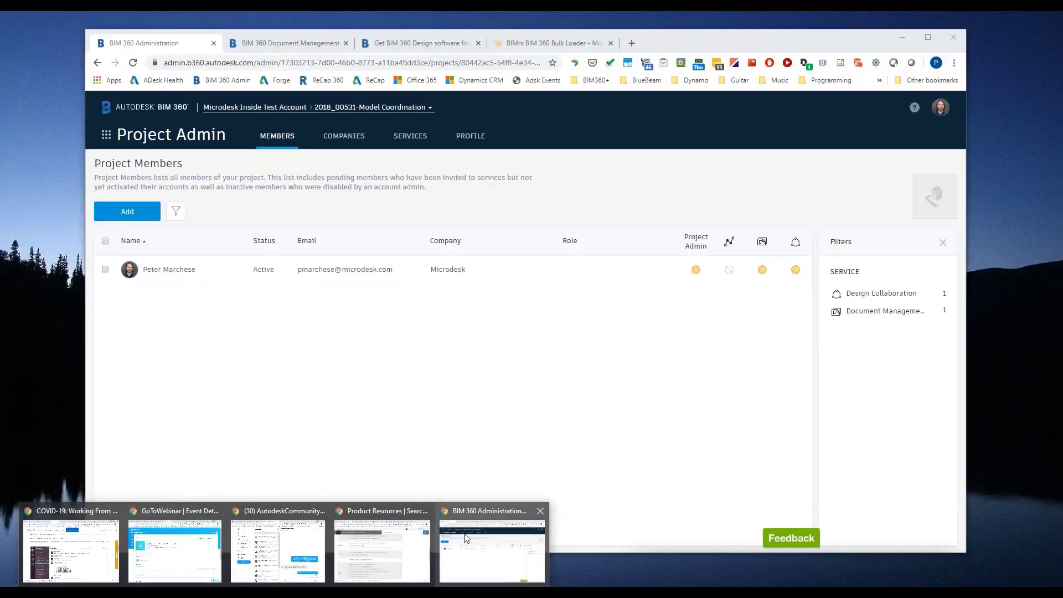
{"action": "left_click", "coordinate": [465, 538]}
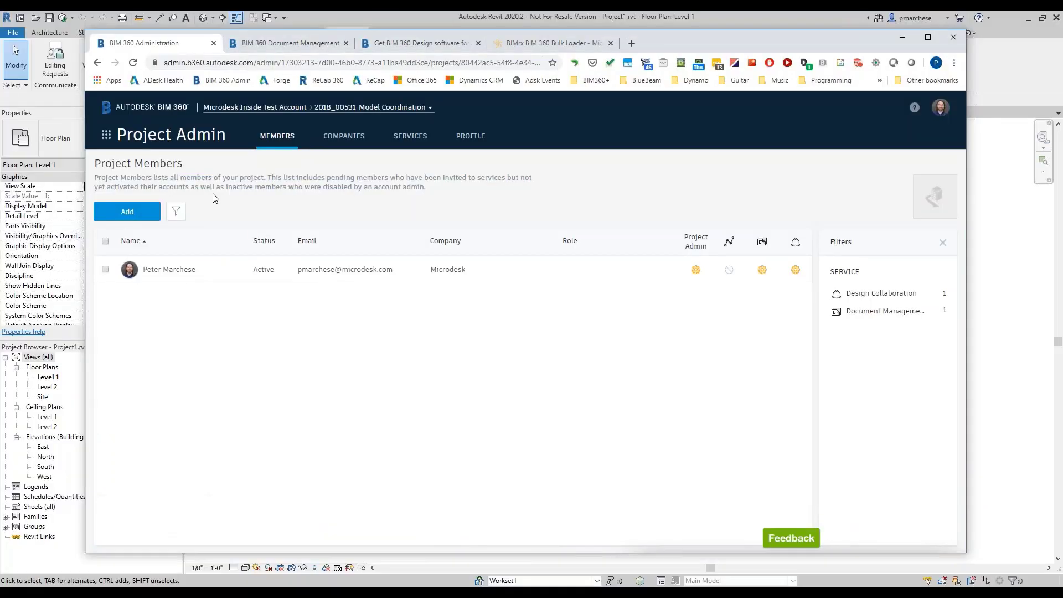
{"action": "left_click", "coordinate": [107, 136]}
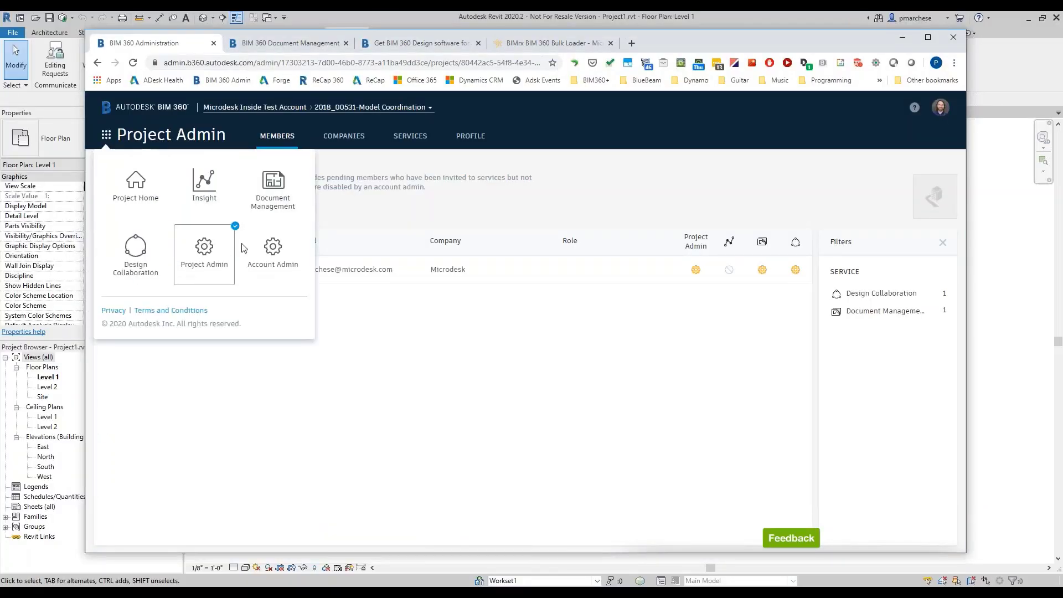
{"action": "left_click", "coordinate": [272, 249]}
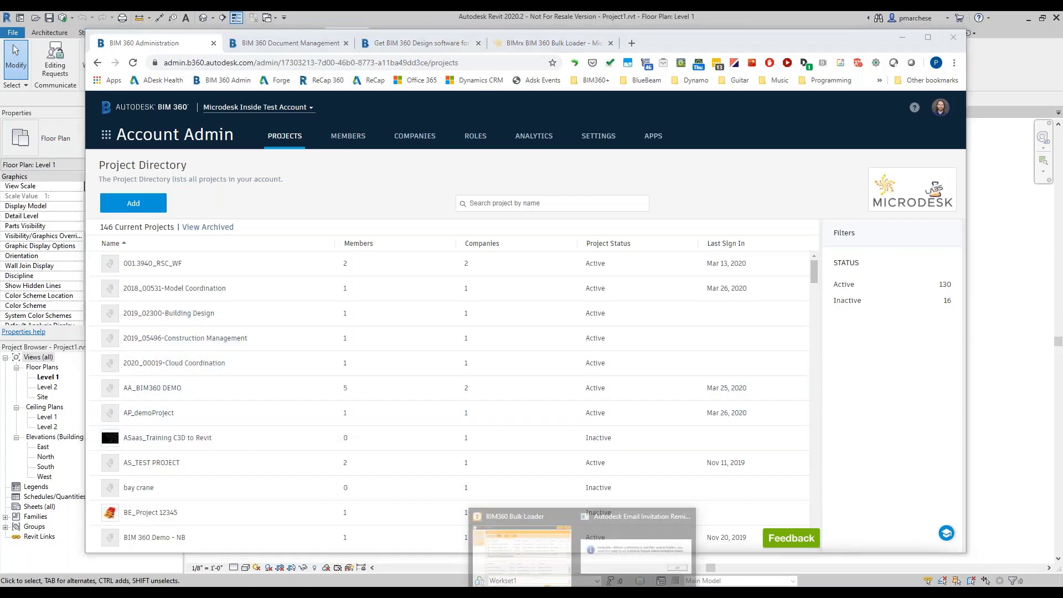
- Dismiss the Autodesk email invitation reminder and switch back to BIM360 Bulk Loader
{"action": "left_click", "coordinate": [603, 569]}
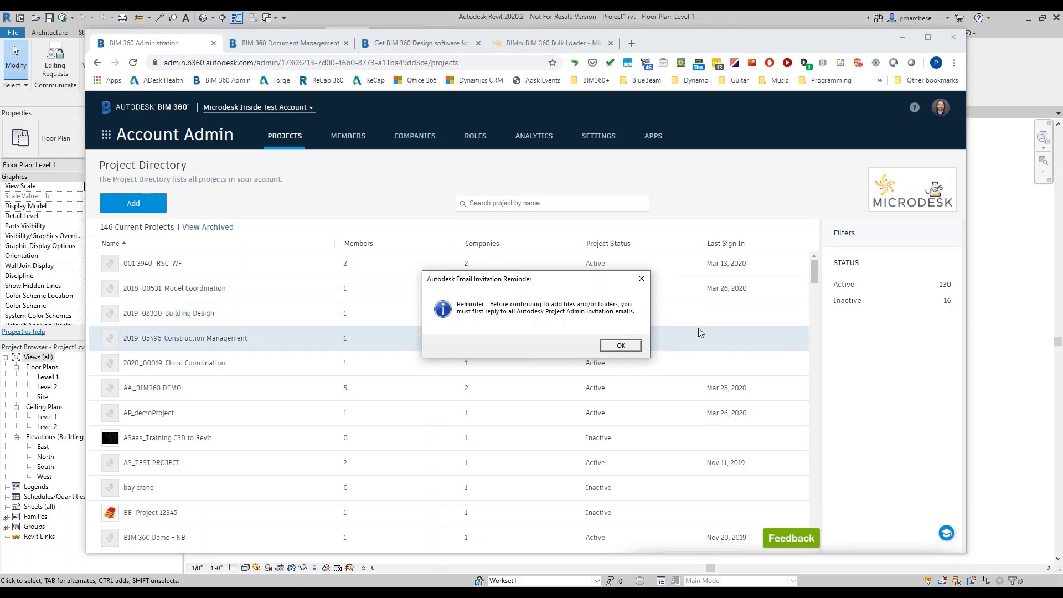
{"action": "left_click", "coordinate": [625, 345]}
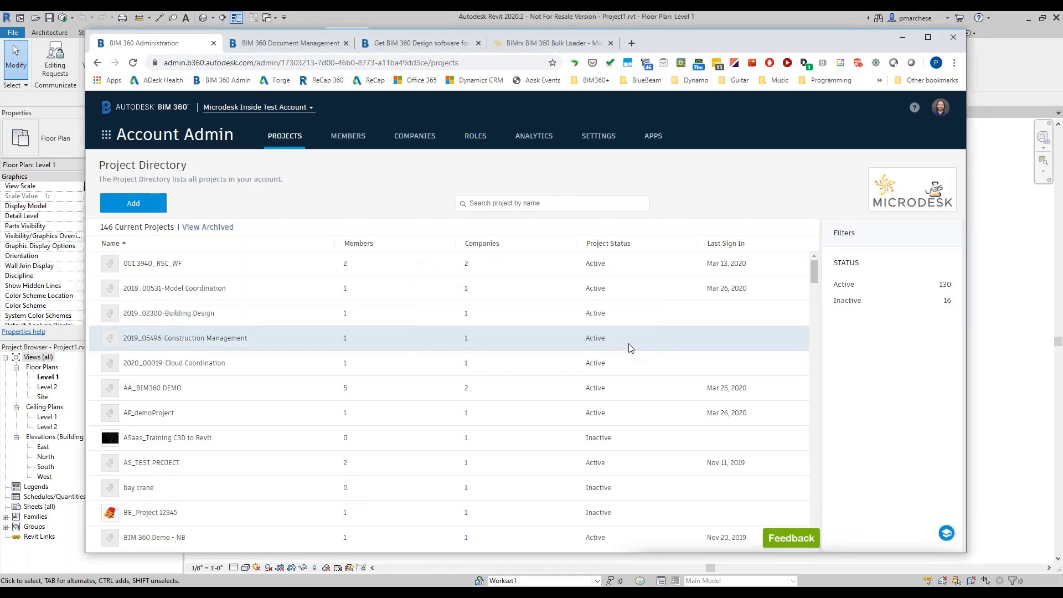
{"action": "key", "text": "alt+Tab"}
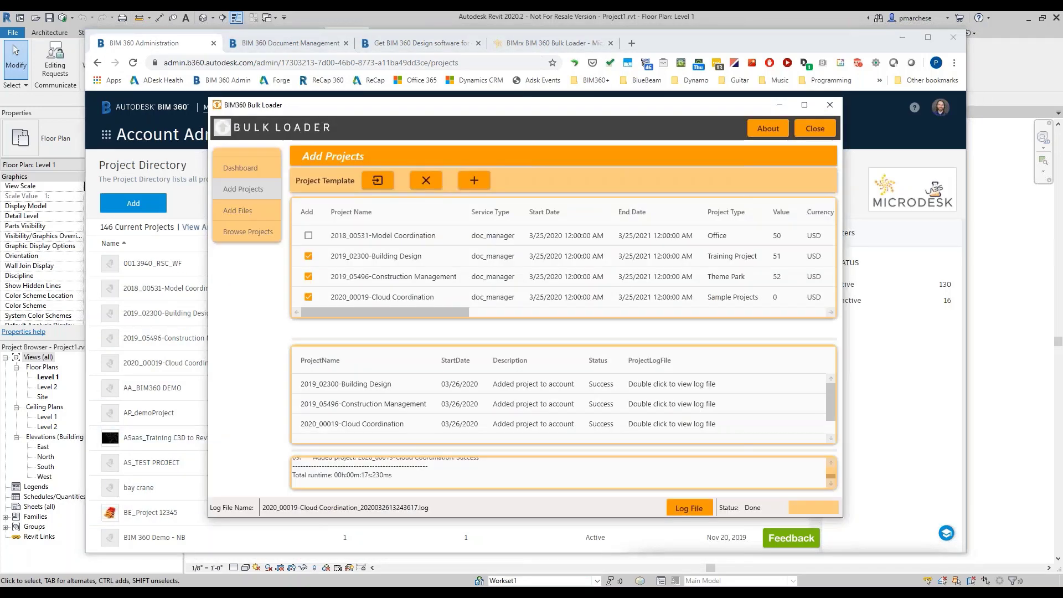
- Refresh the project data for adding files and upload the local folders of the 2019_02300-Building Design project
{"action": "left_click", "coordinate": [237, 209]}
{"action": "left_click", "coordinate": [362, 181]}
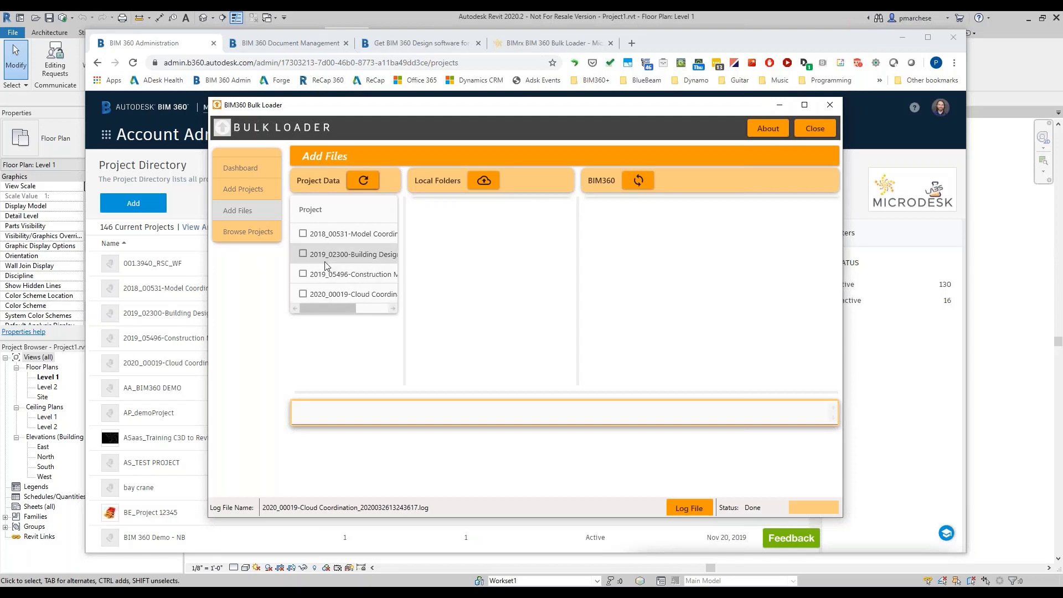
{"action": "left_click", "coordinate": [302, 254]}
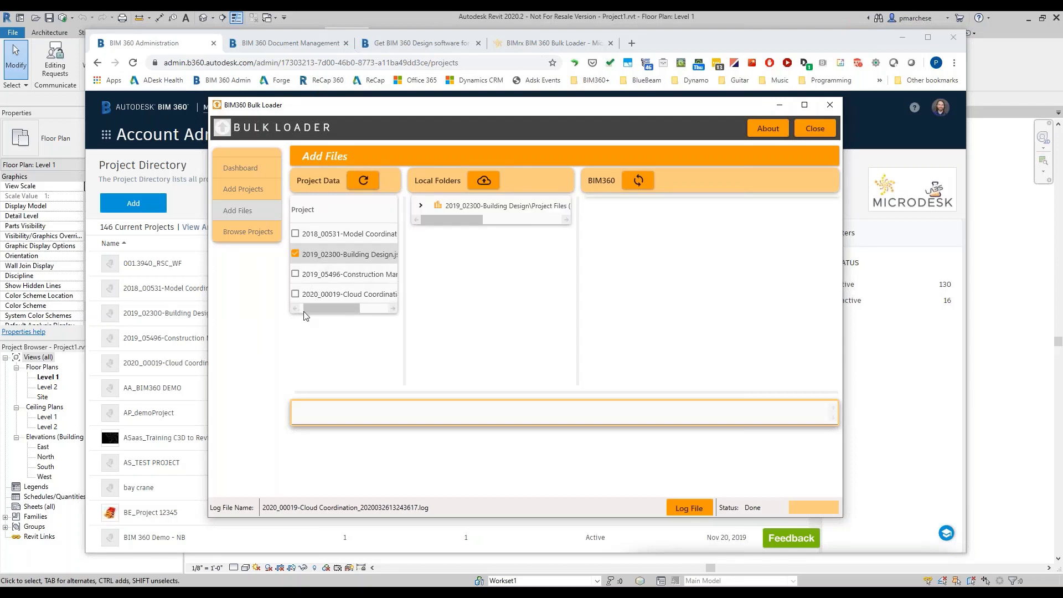
{"action": "left_click", "coordinate": [484, 180]}
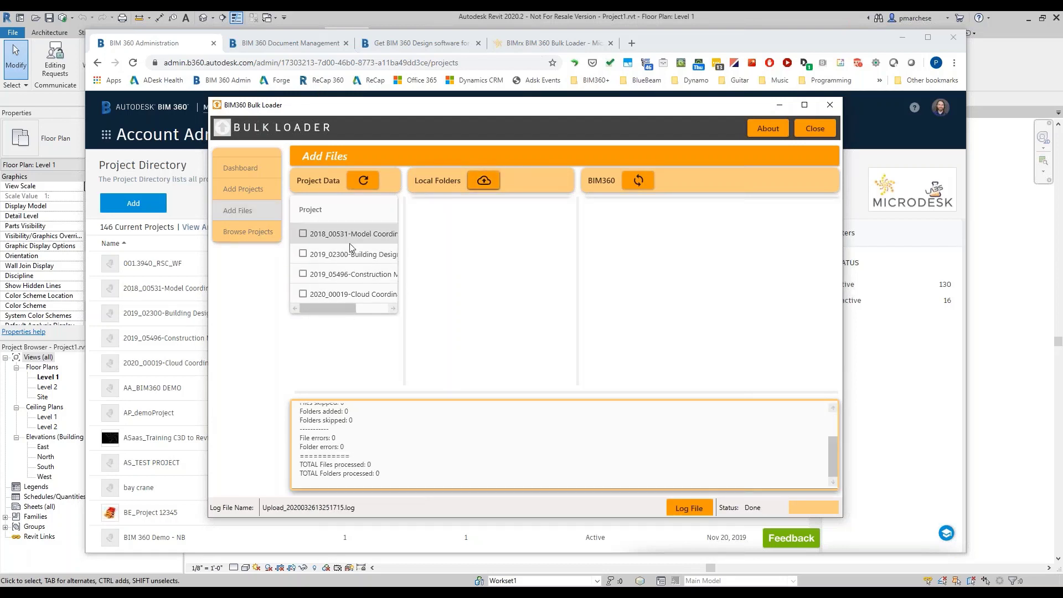
{"action": "scroll", "coordinate": [303, 275], "scroll_direction": "right", "scroll_amount": 1}
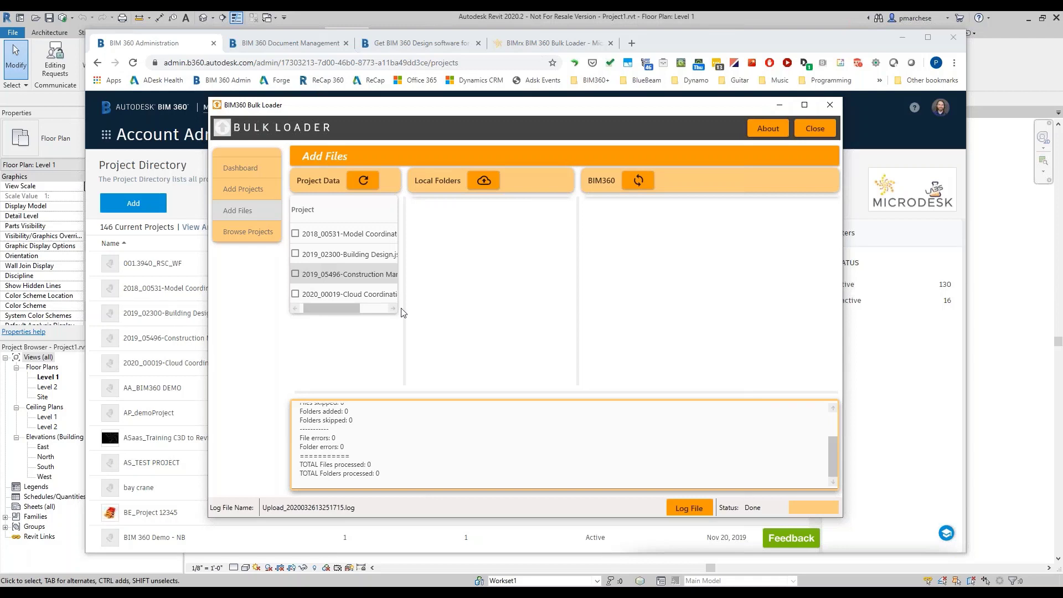
- Load the BIM 360 folders of 2019_05496-Construction Management and 2020_00019-Cloud Coordination and upload both projects' local folders
{"action": "key", "text": "space"}
{"action": "key", "text": "space"}
{"action": "key", "text": "space"}
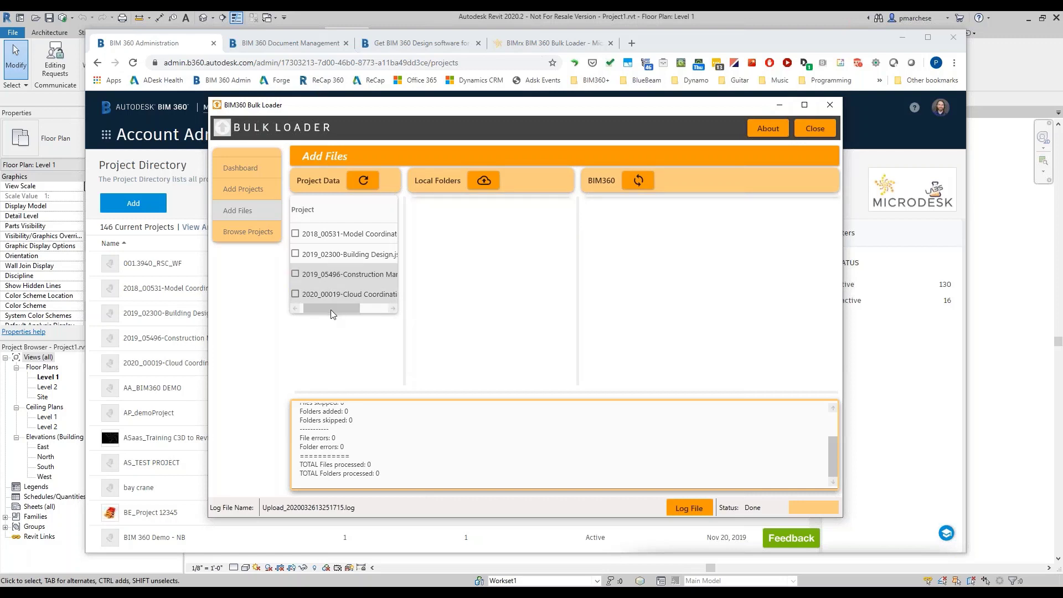
{"action": "left_click", "coordinate": [295, 294]}
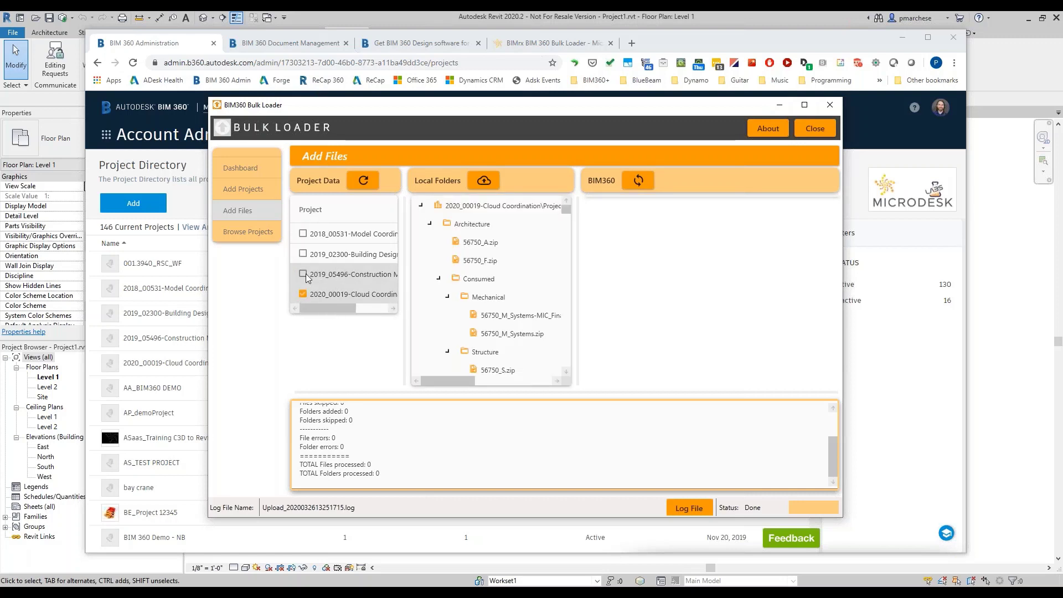
{"action": "left_click", "coordinate": [643, 184]}
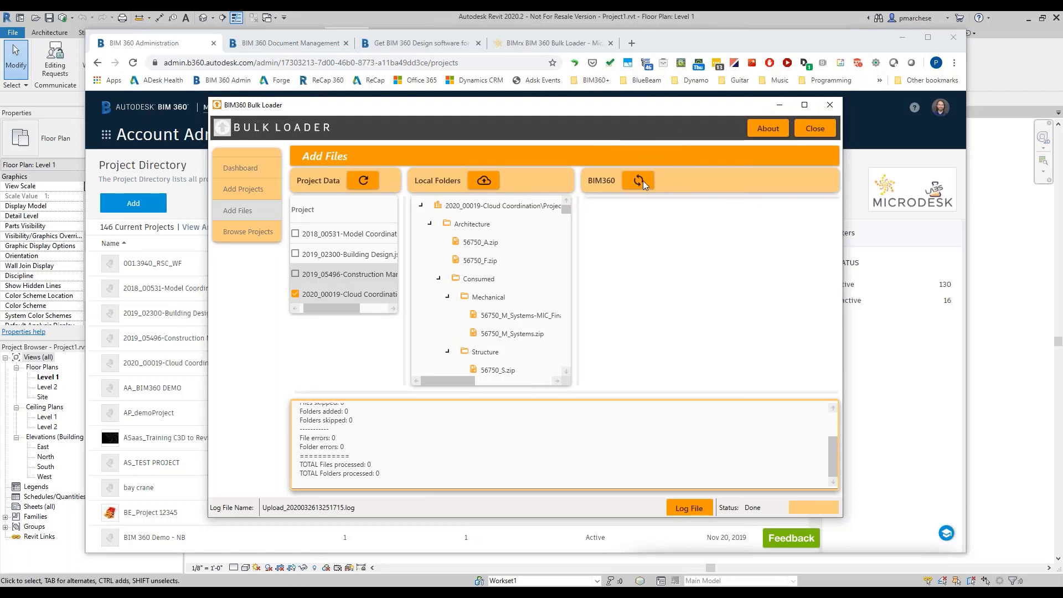
{"action": "left_click", "coordinate": [491, 185]}
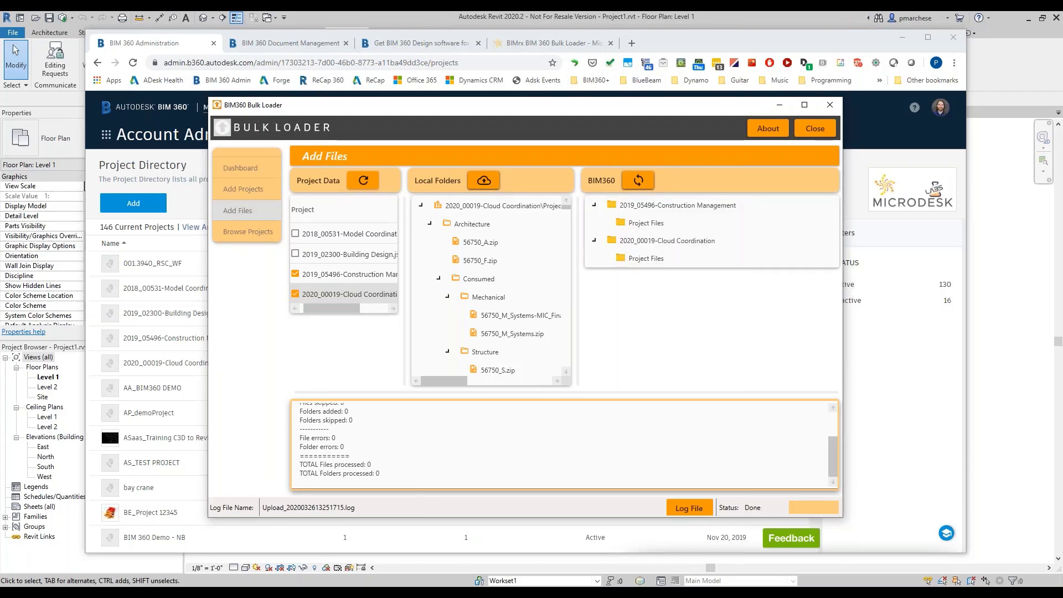
{"action": "left_click", "coordinate": [484, 180]}
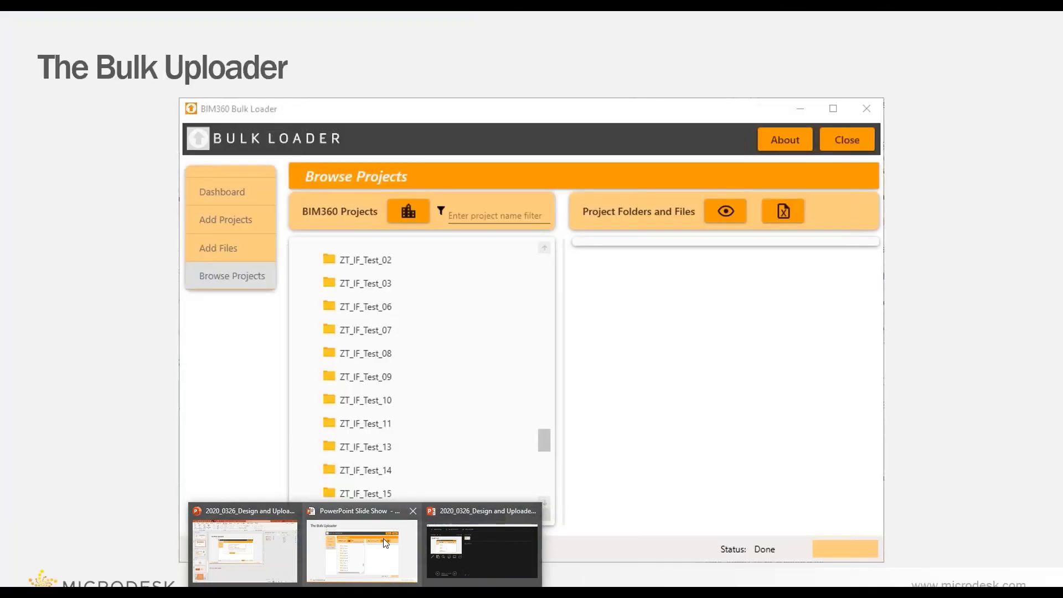
- Switch to the PowerPoint slide show and advance to the Next Steps slide
{"action": "left_click", "coordinate": [384, 541]}
{"action": "left_click", "coordinate": [673, 454]}
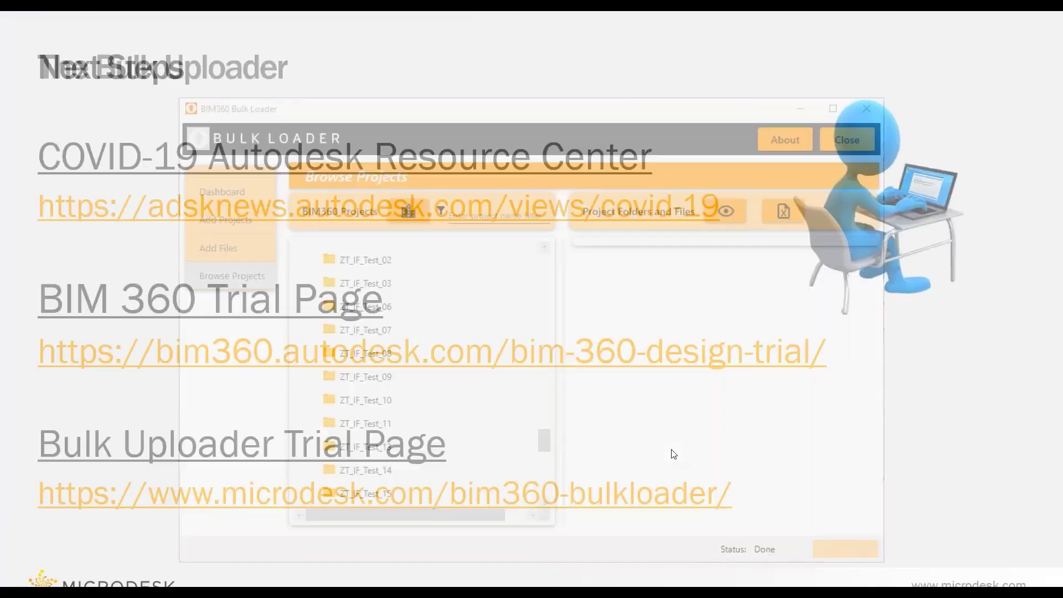
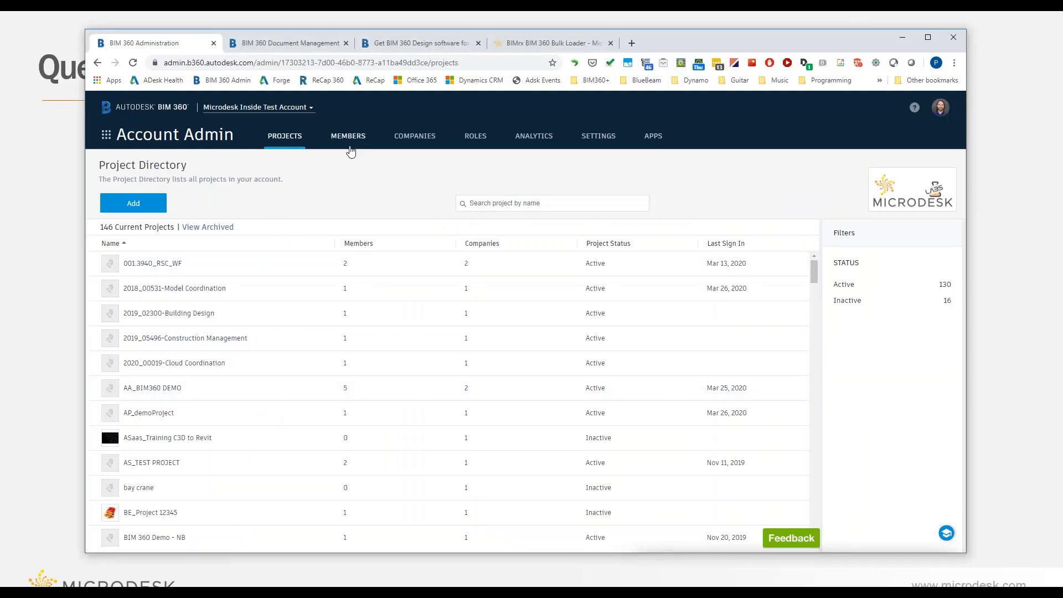
- Switch to Revit and browse the cloud project PM_DesignTesting_2020 to its Architecture folder
{"action": "left_click", "coordinate": [326, 43]}
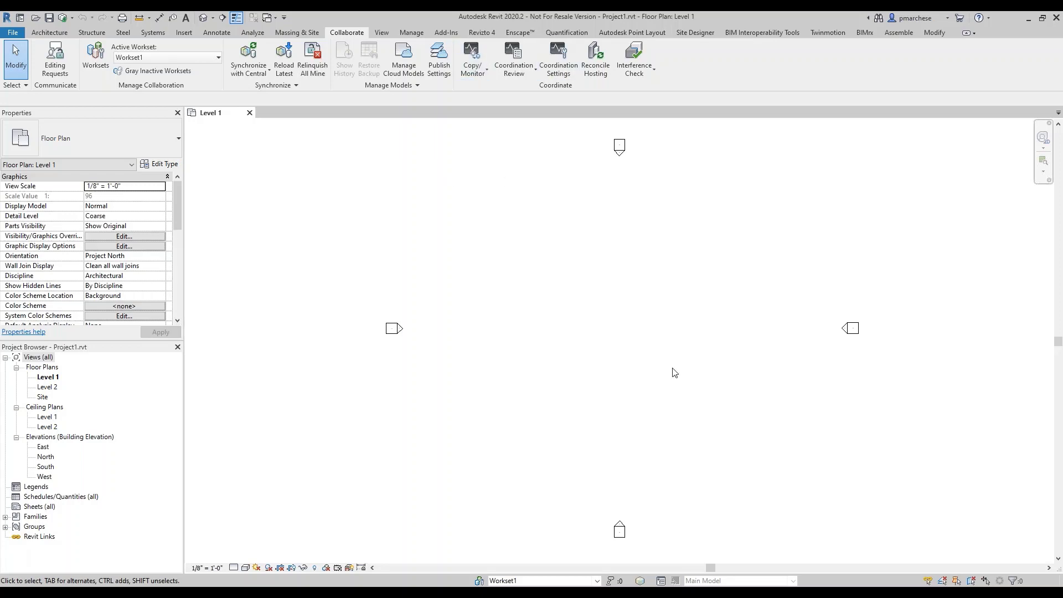
{"action": "left_click_drag", "start_coordinate": [876, 214], "coordinate": [286, 405]}
{"action": "left_click_drag", "start_coordinate": [501, 366], "coordinate": [494, 311]}
{"action": "left_click", "coordinate": [19, 18]}
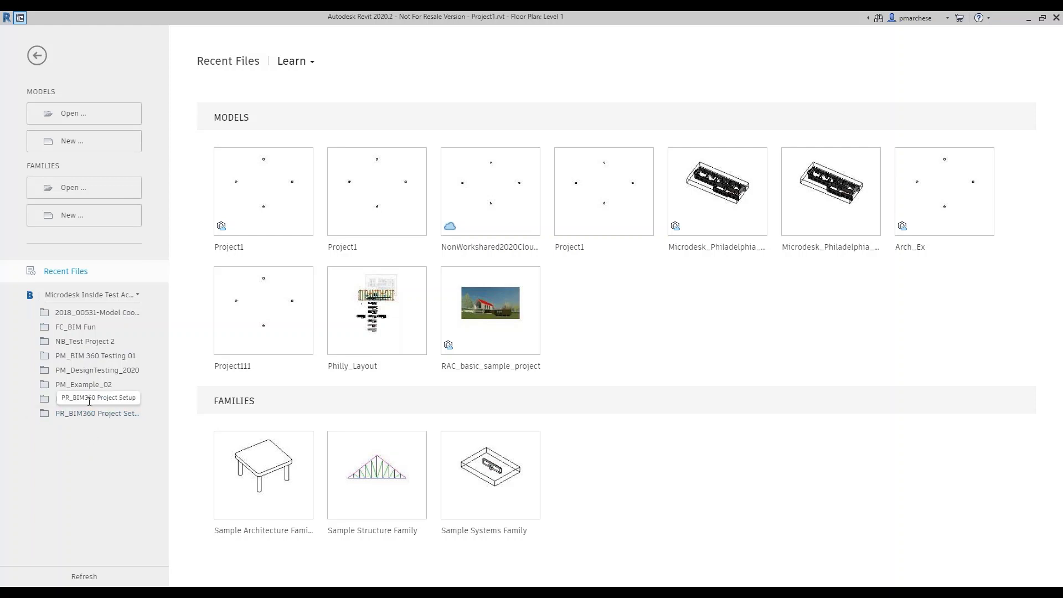
{"action": "left_click", "coordinate": [99, 370]}
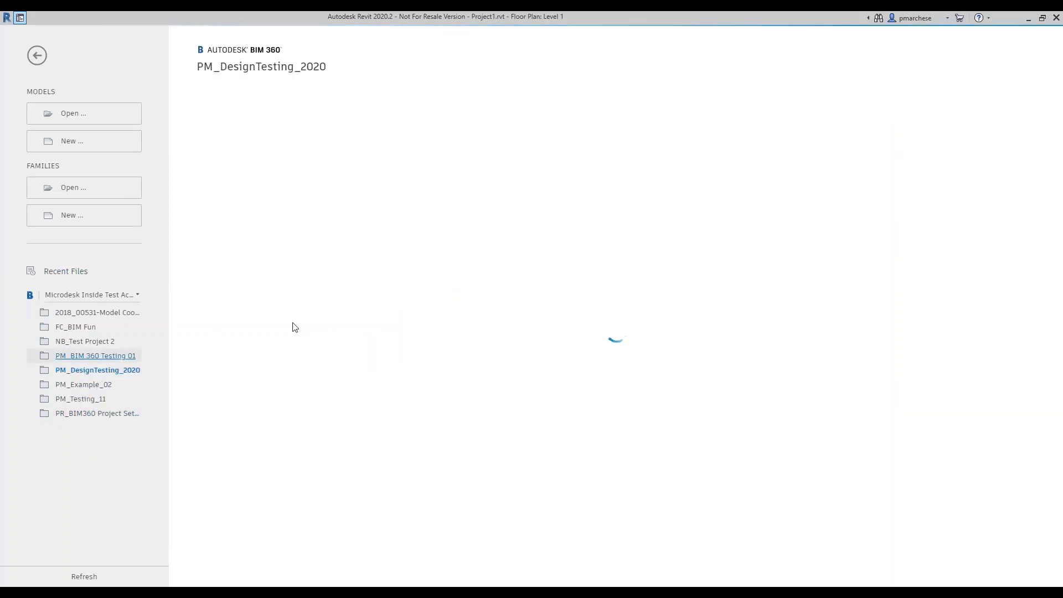
{"action": "left_click", "coordinate": [250, 174]}
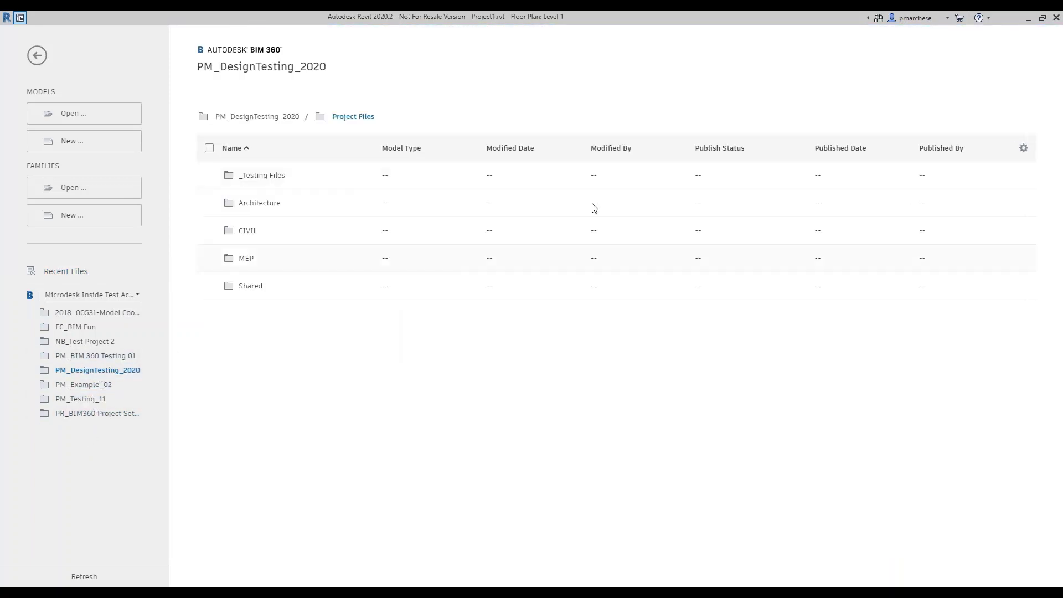
{"action": "left_click", "coordinate": [264, 204]}
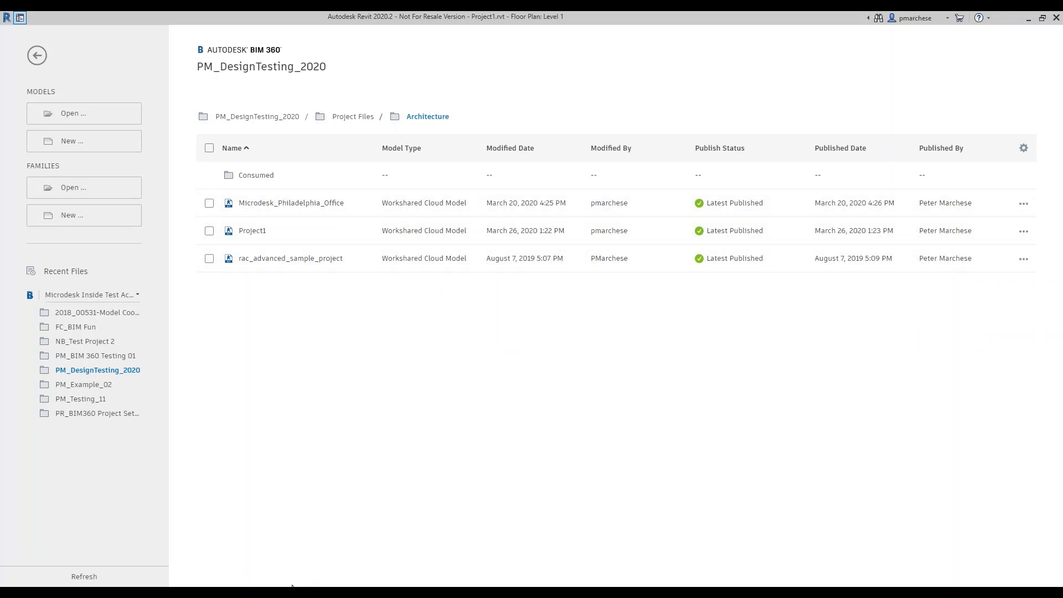
- Switch to BIM 360 Document Management in the browser, search projects for 2020 and view the Architecture folder of PM_DesignTesting_2020
{"action": "mouse_move", "coordinate": [292, 591]}
{"action": "left_click", "coordinate": [493, 553]}
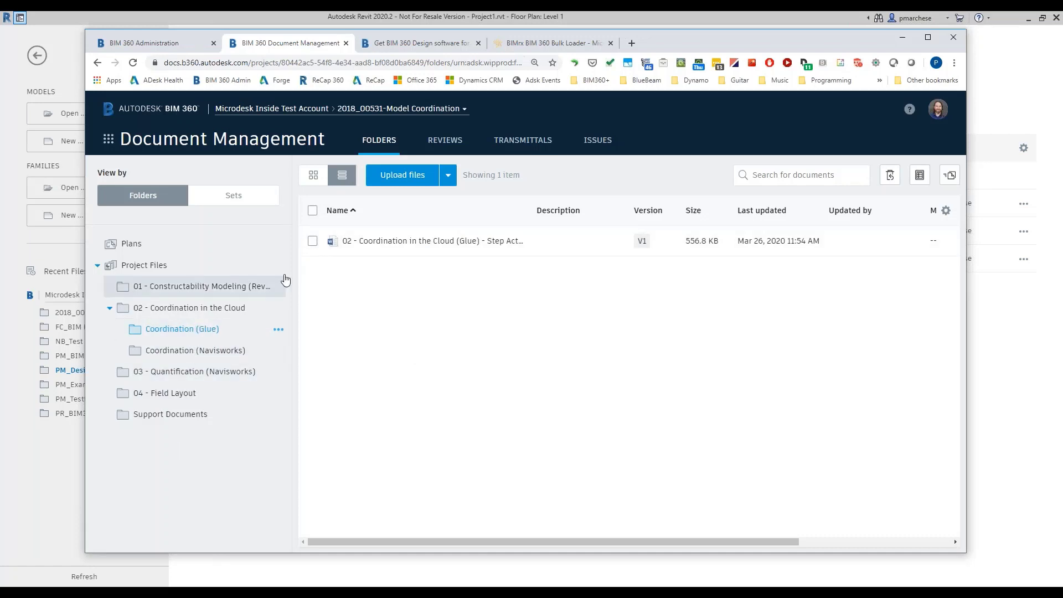
{"action": "left_click", "coordinate": [369, 110]}
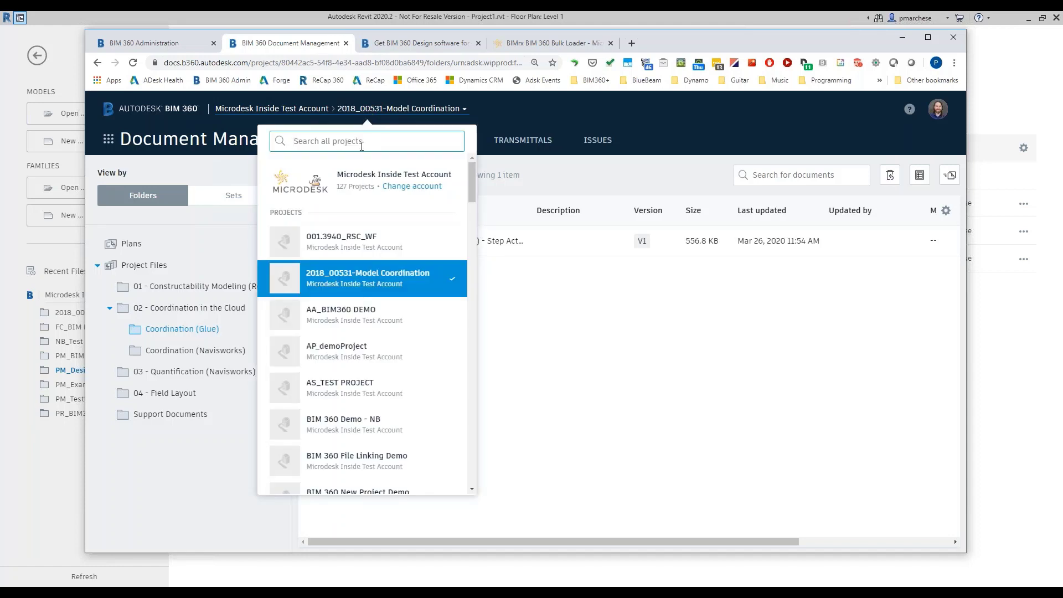
{"action": "scroll", "coordinate": [409, 443], "scroll_direction": "down", "scroll_amount": 2}
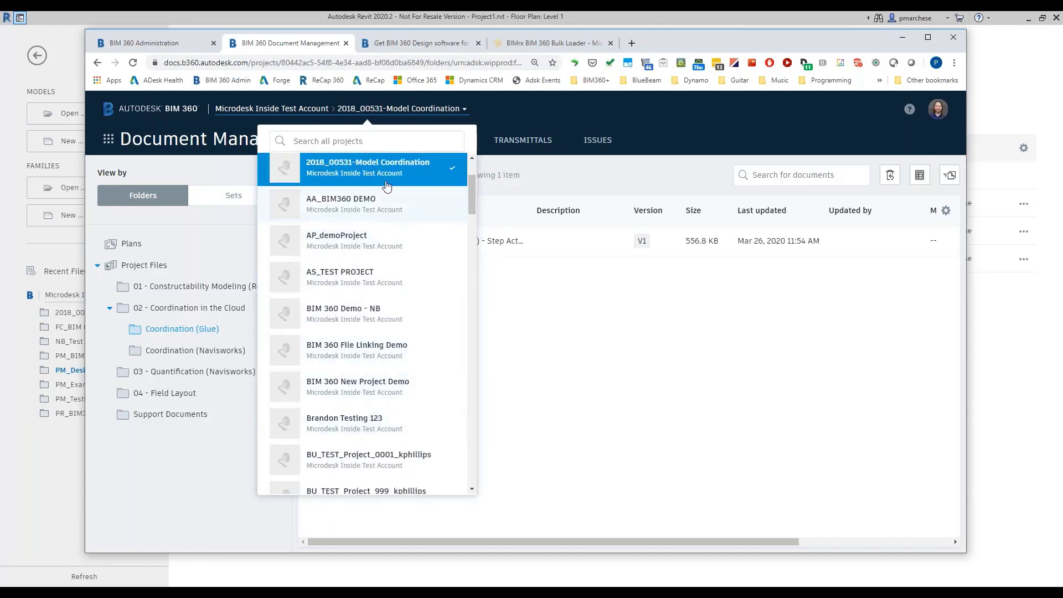
{"action": "left_click", "coordinate": [376, 145]}
{"action": "type", "text": "2020"}
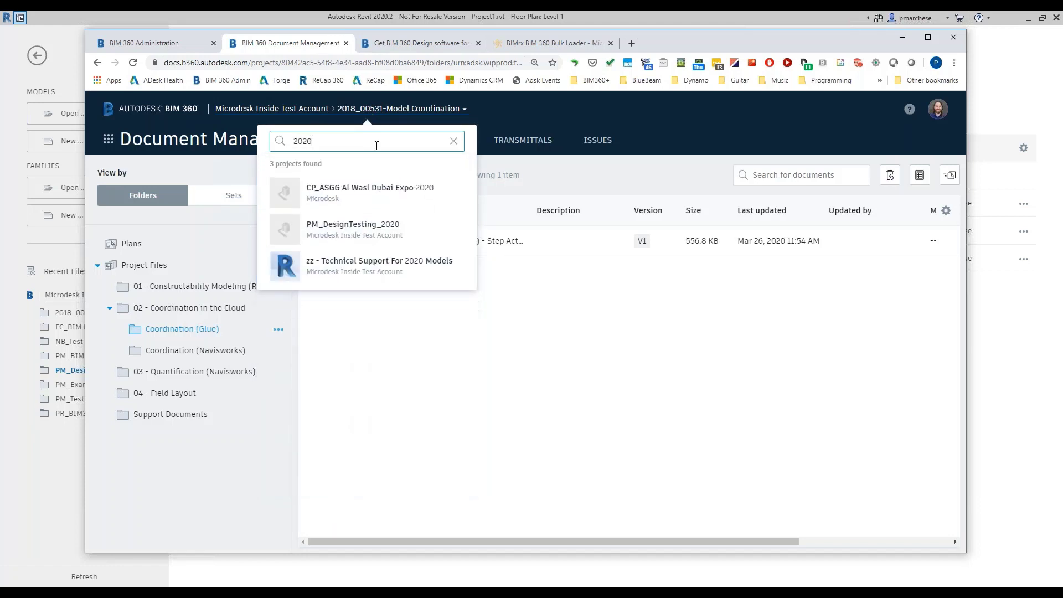
{"action": "left_click", "coordinate": [365, 230]}
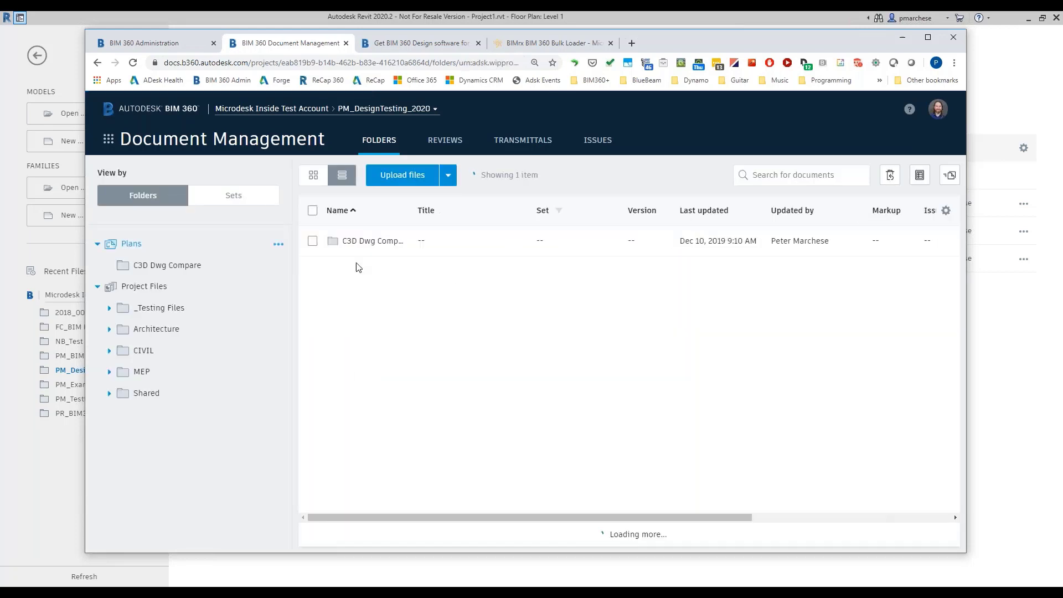
{"action": "left_click", "coordinate": [171, 331]}
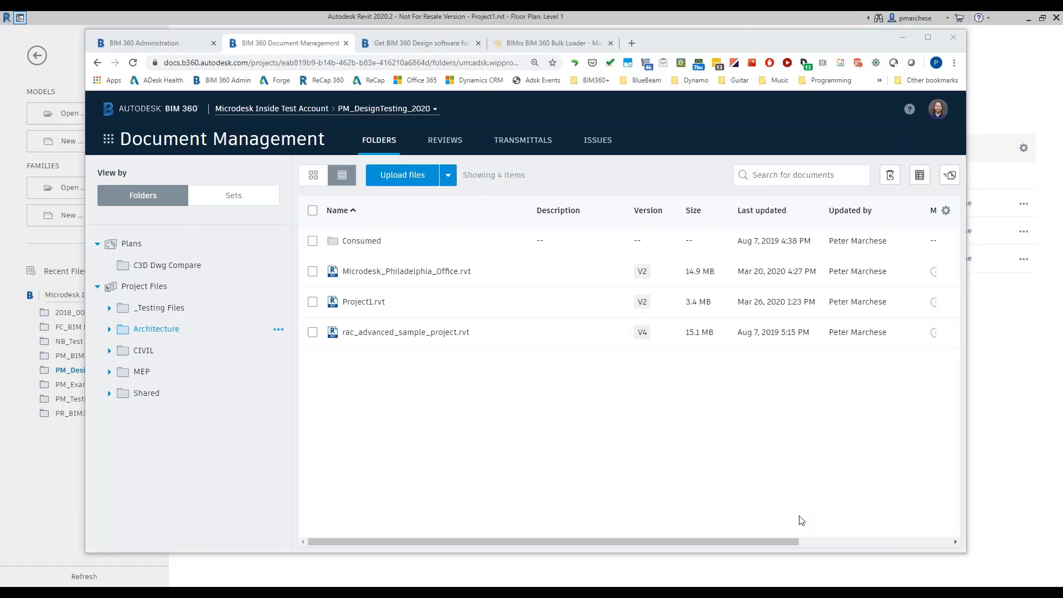
- Return to the Level 1 floor plan in Revit and check the project's Revit links in Manage Links
{"action": "left_click", "coordinate": [982, 406]}
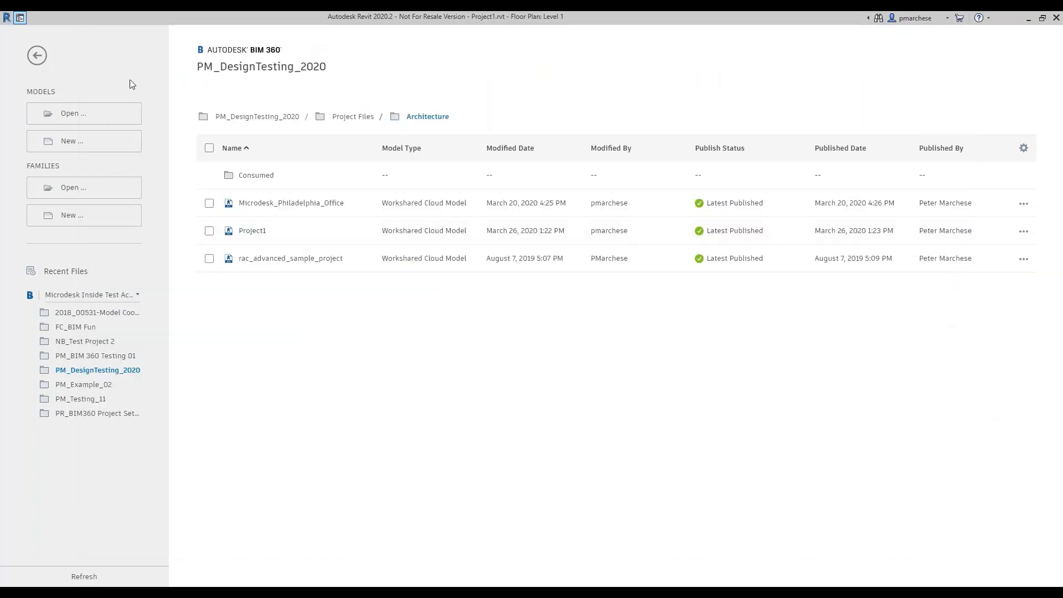
{"action": "left_click", "coordinate": [36, 56]}
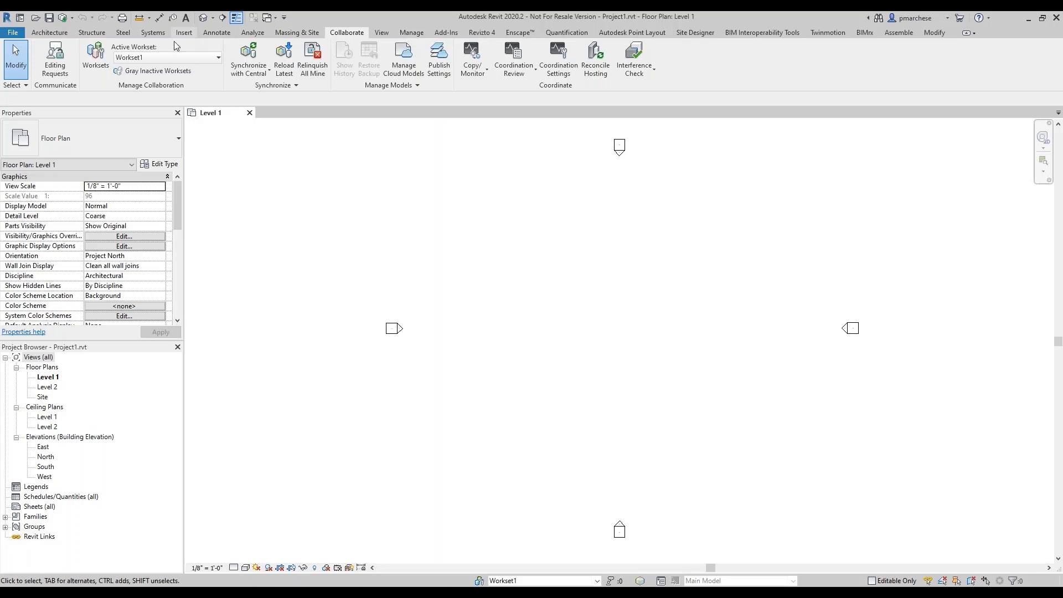
{"action": "left_click", "coordinate": [185, 33]}
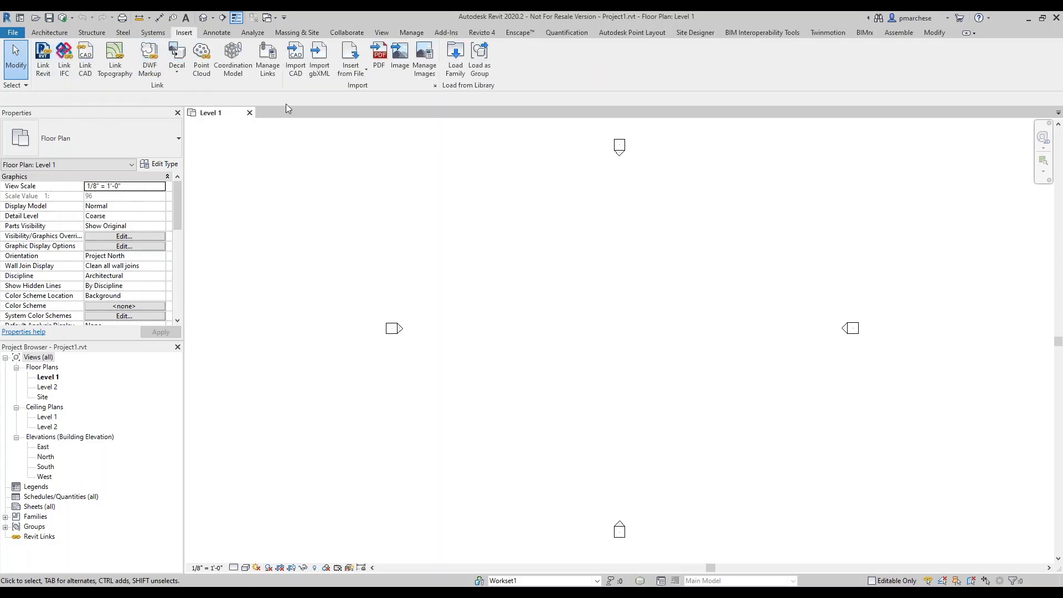
{"action": "left_click", "coordinate": [267, 58]}
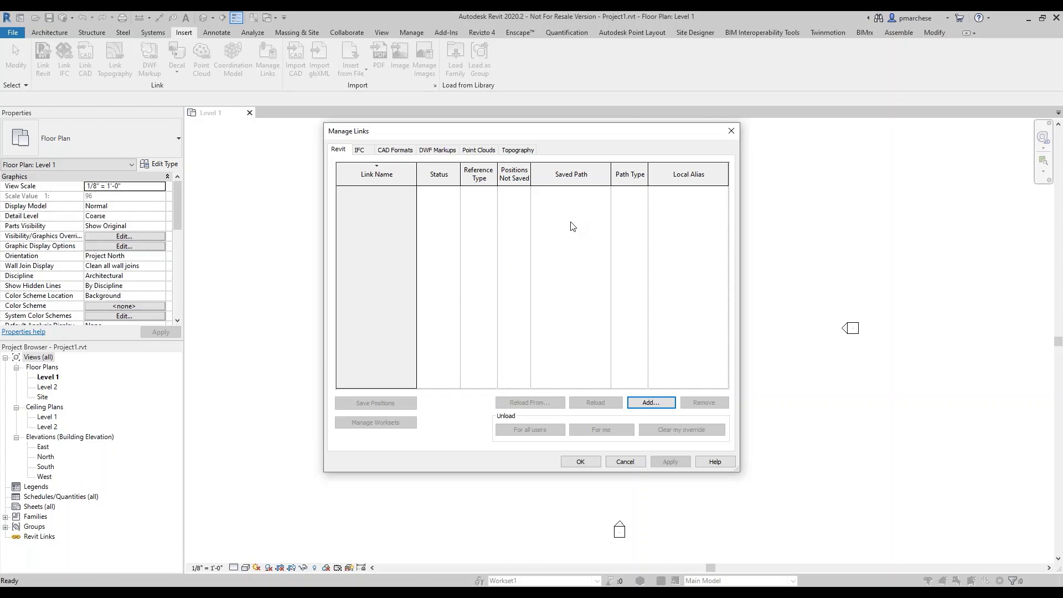
{"action": "left_click", "coordinate": [596, 464]}
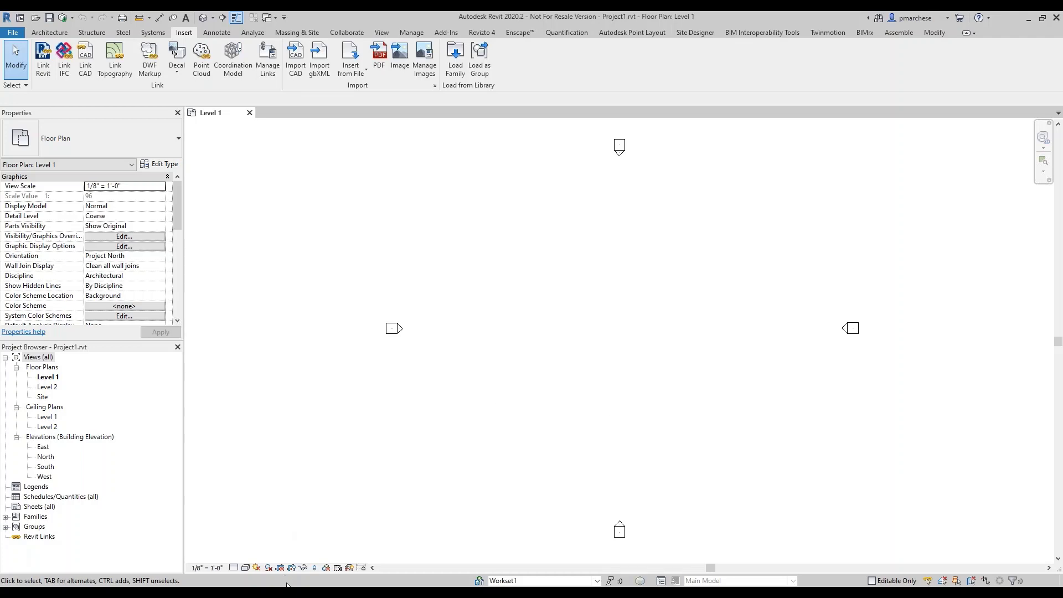
- Switch to the PowerPoint slide show and advance from the Questions slide to the Contact Us slide
{"action": "mouse_move", "coordinate": [384, 573]}
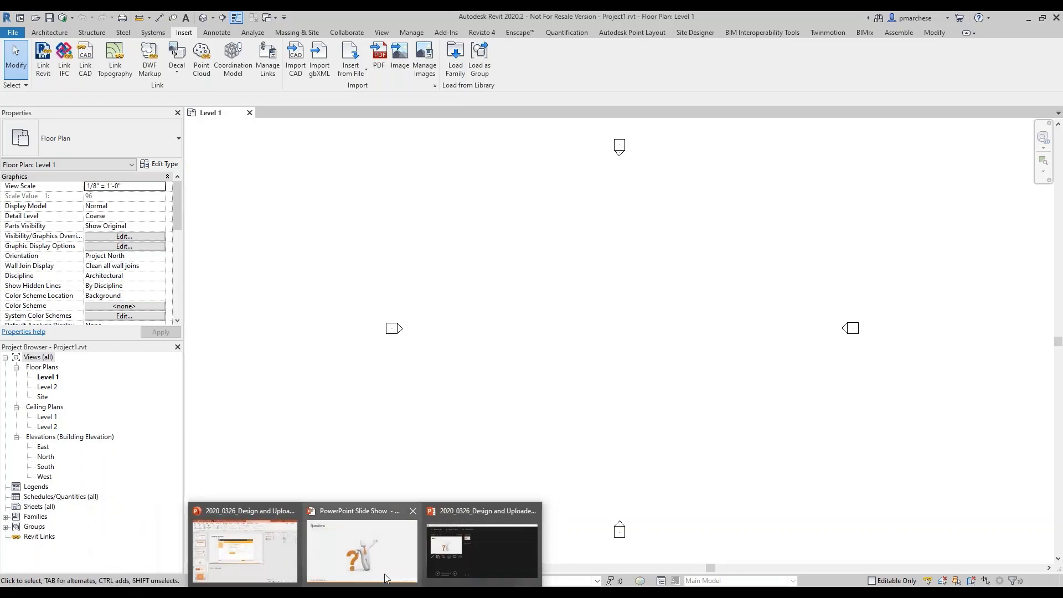
{"action": "left_click", "coordinate": [363, 543]}
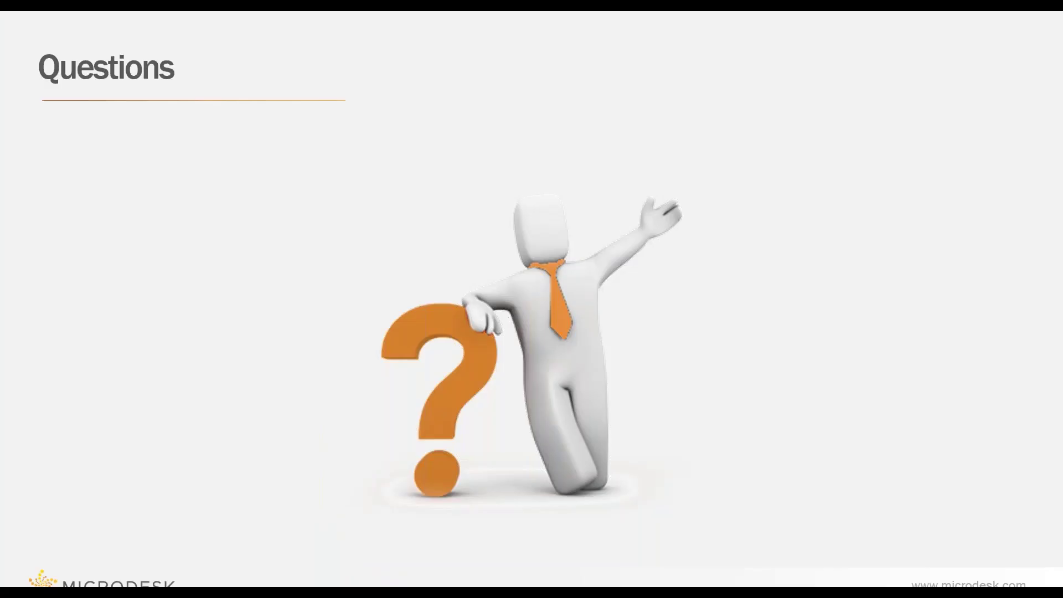
{"action": "left_click", "coordinate": [644, 378]}
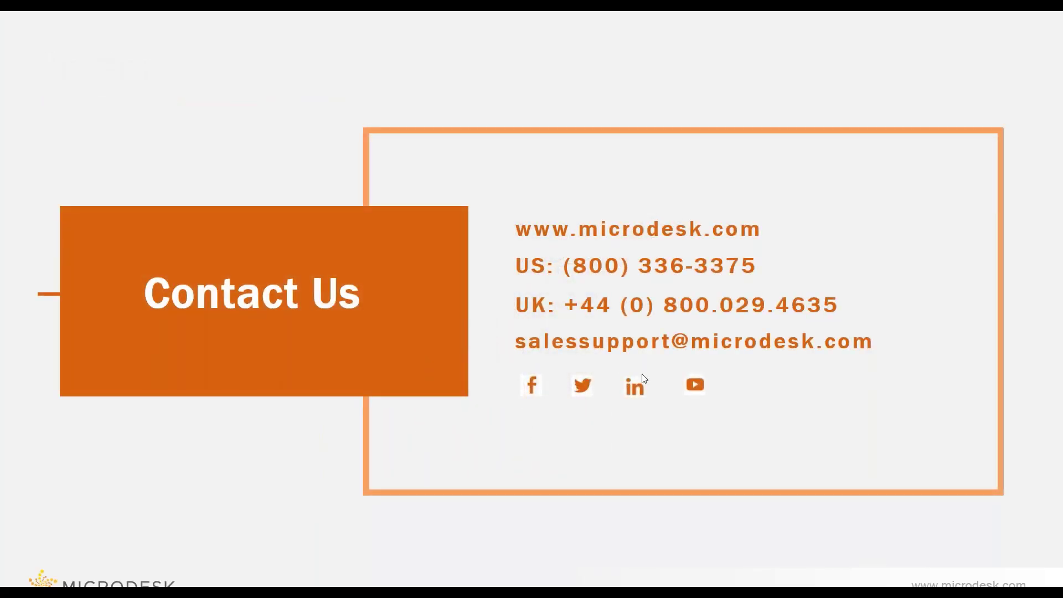